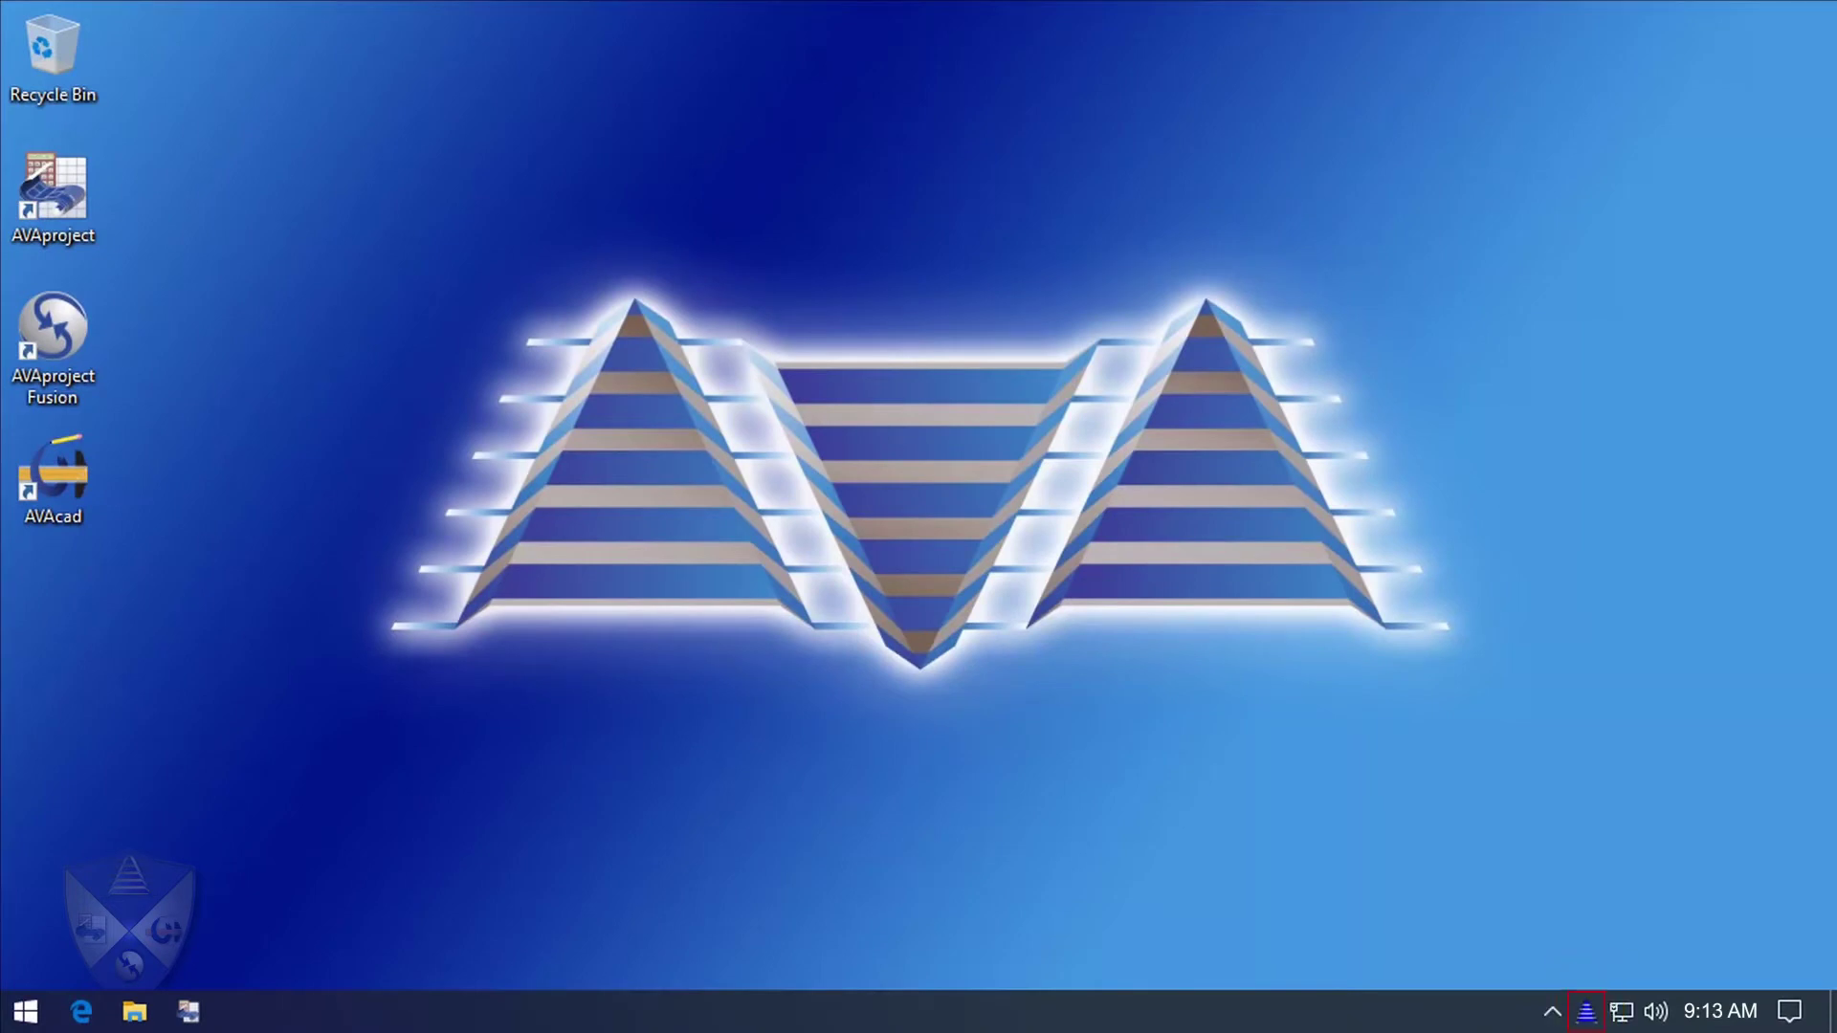
Step: Open the AVA tray menu listing the AVA tools, catalogs and calculator
{"action": "left_click", "coordinate": [1586, 1012]}
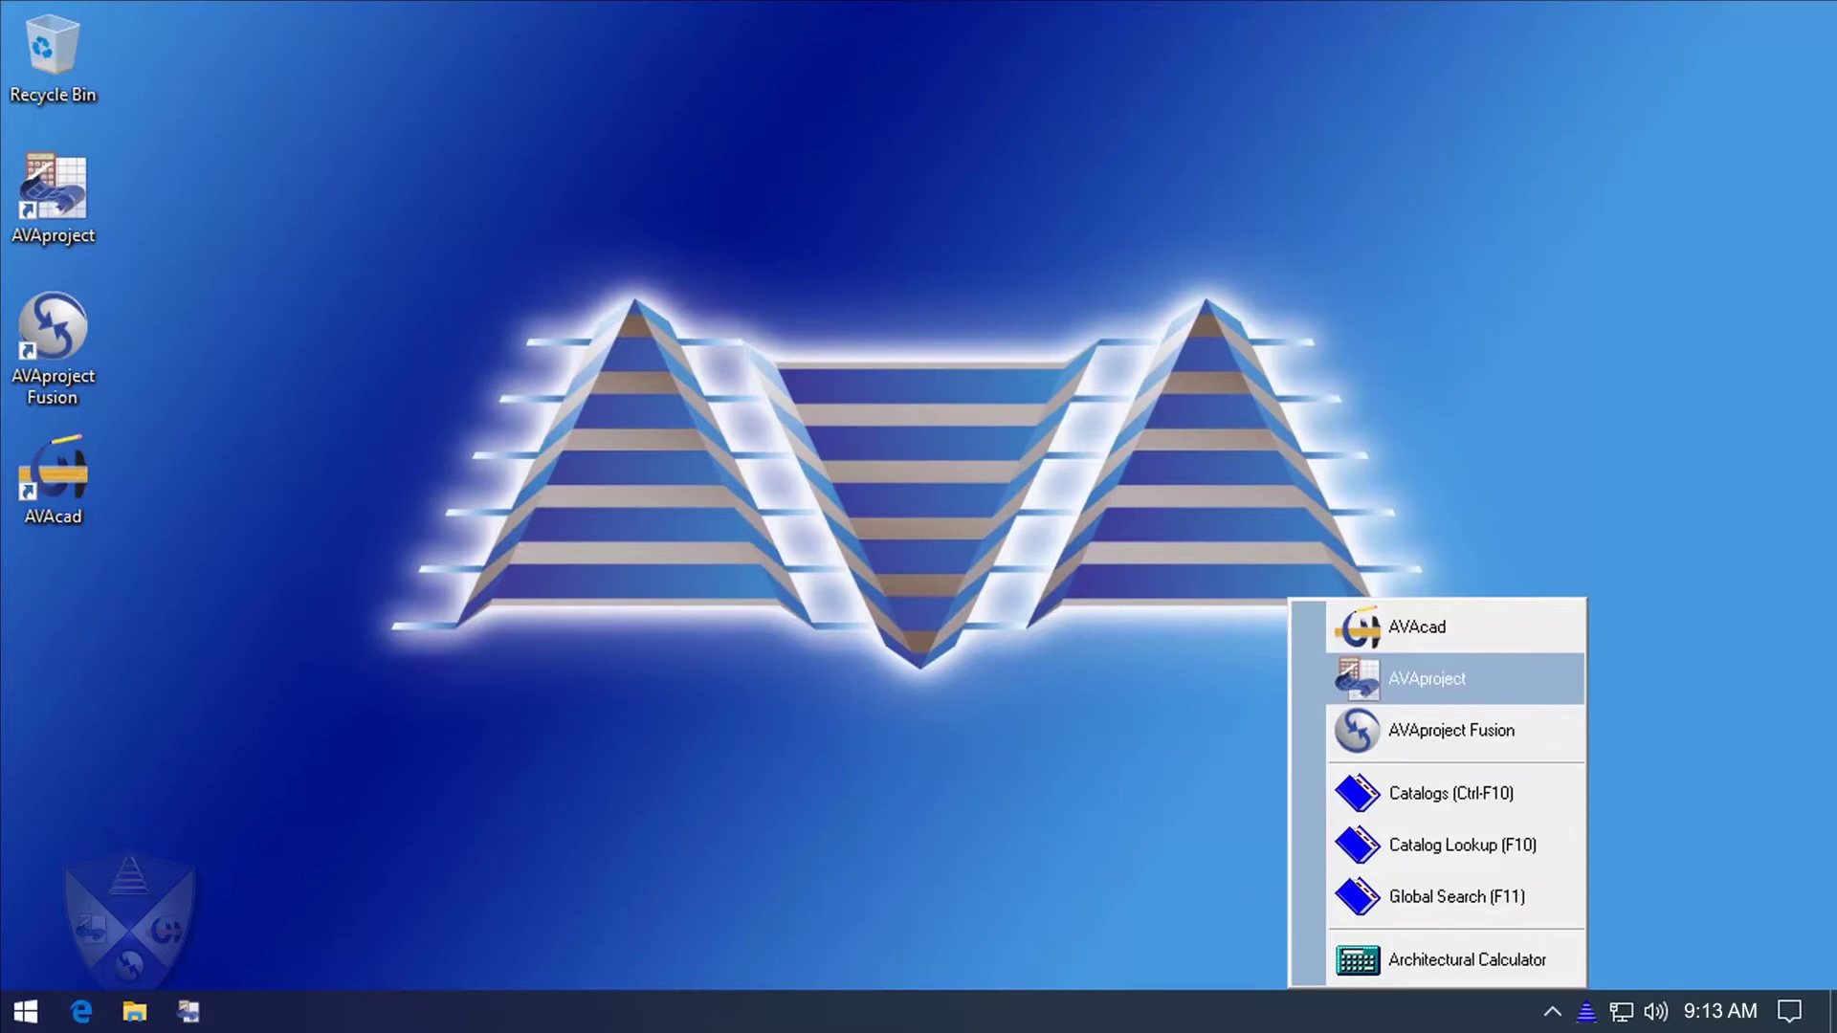
{"action": "key", "text": "Return"}
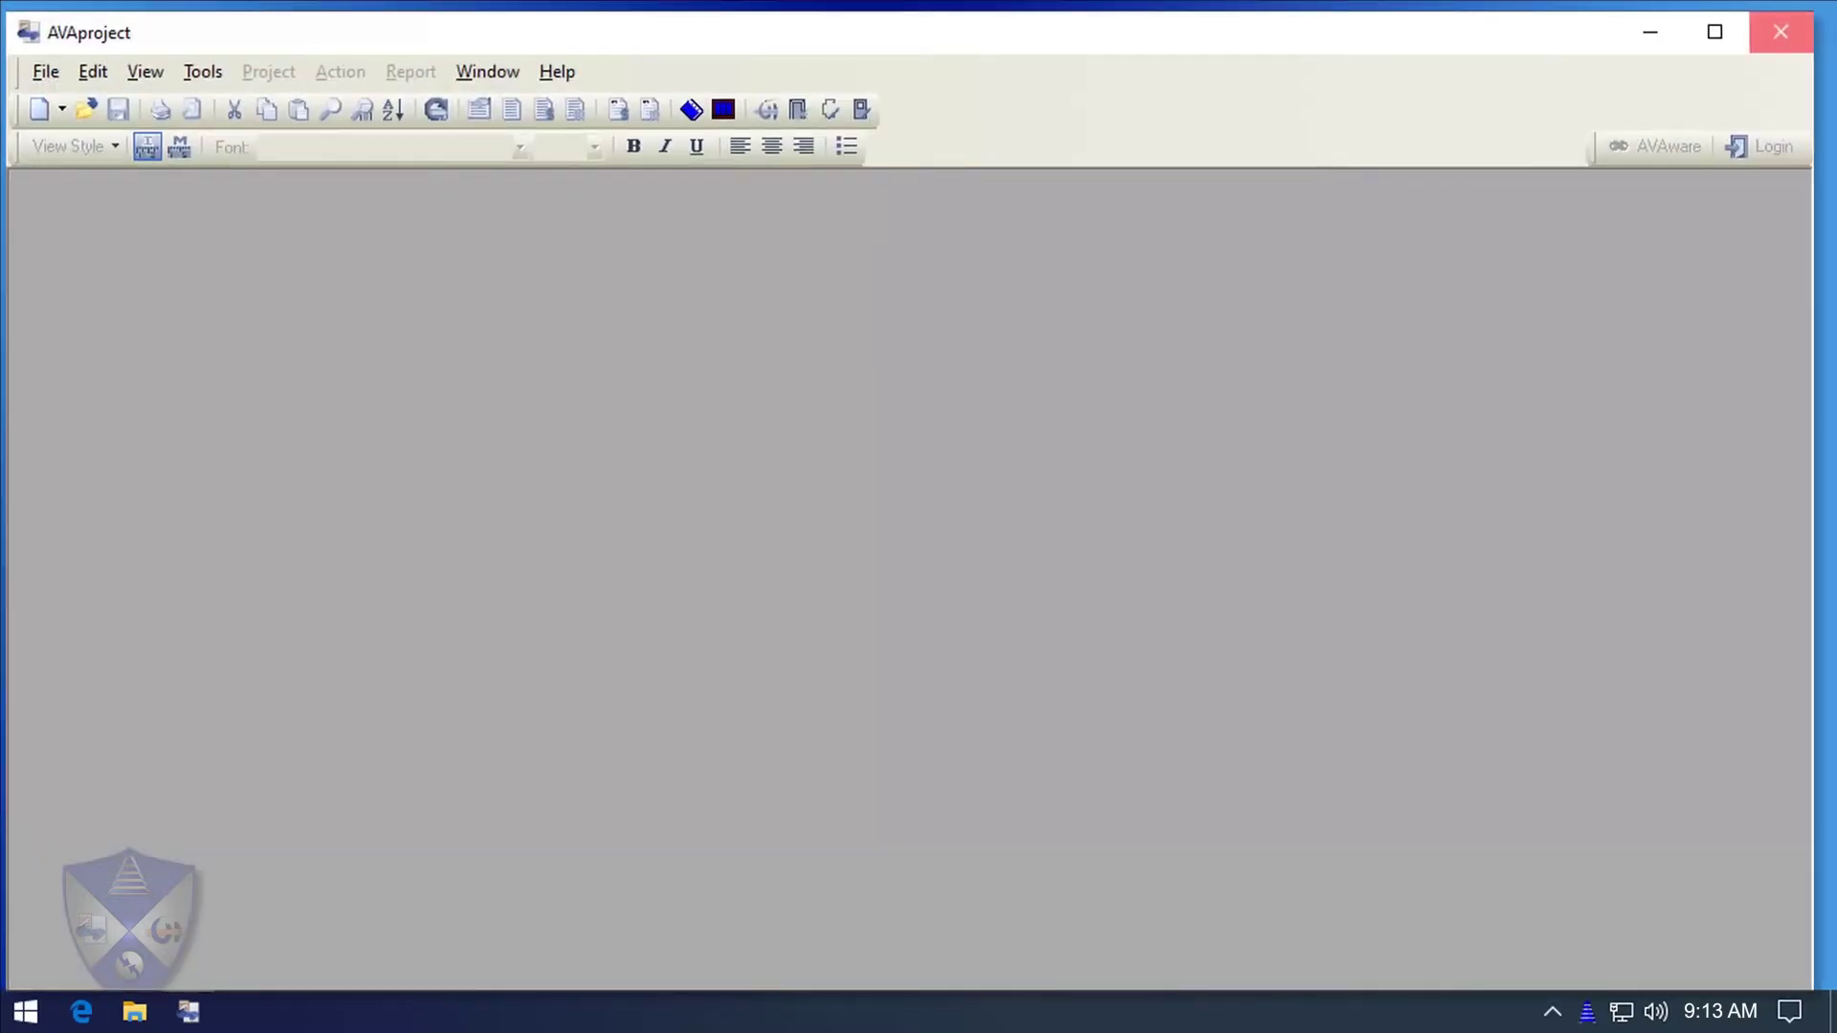
{"action": "left_click", "coordinate": [1782, 31]}
{"action": "left_click", "coordinate": [1587, 1011]}
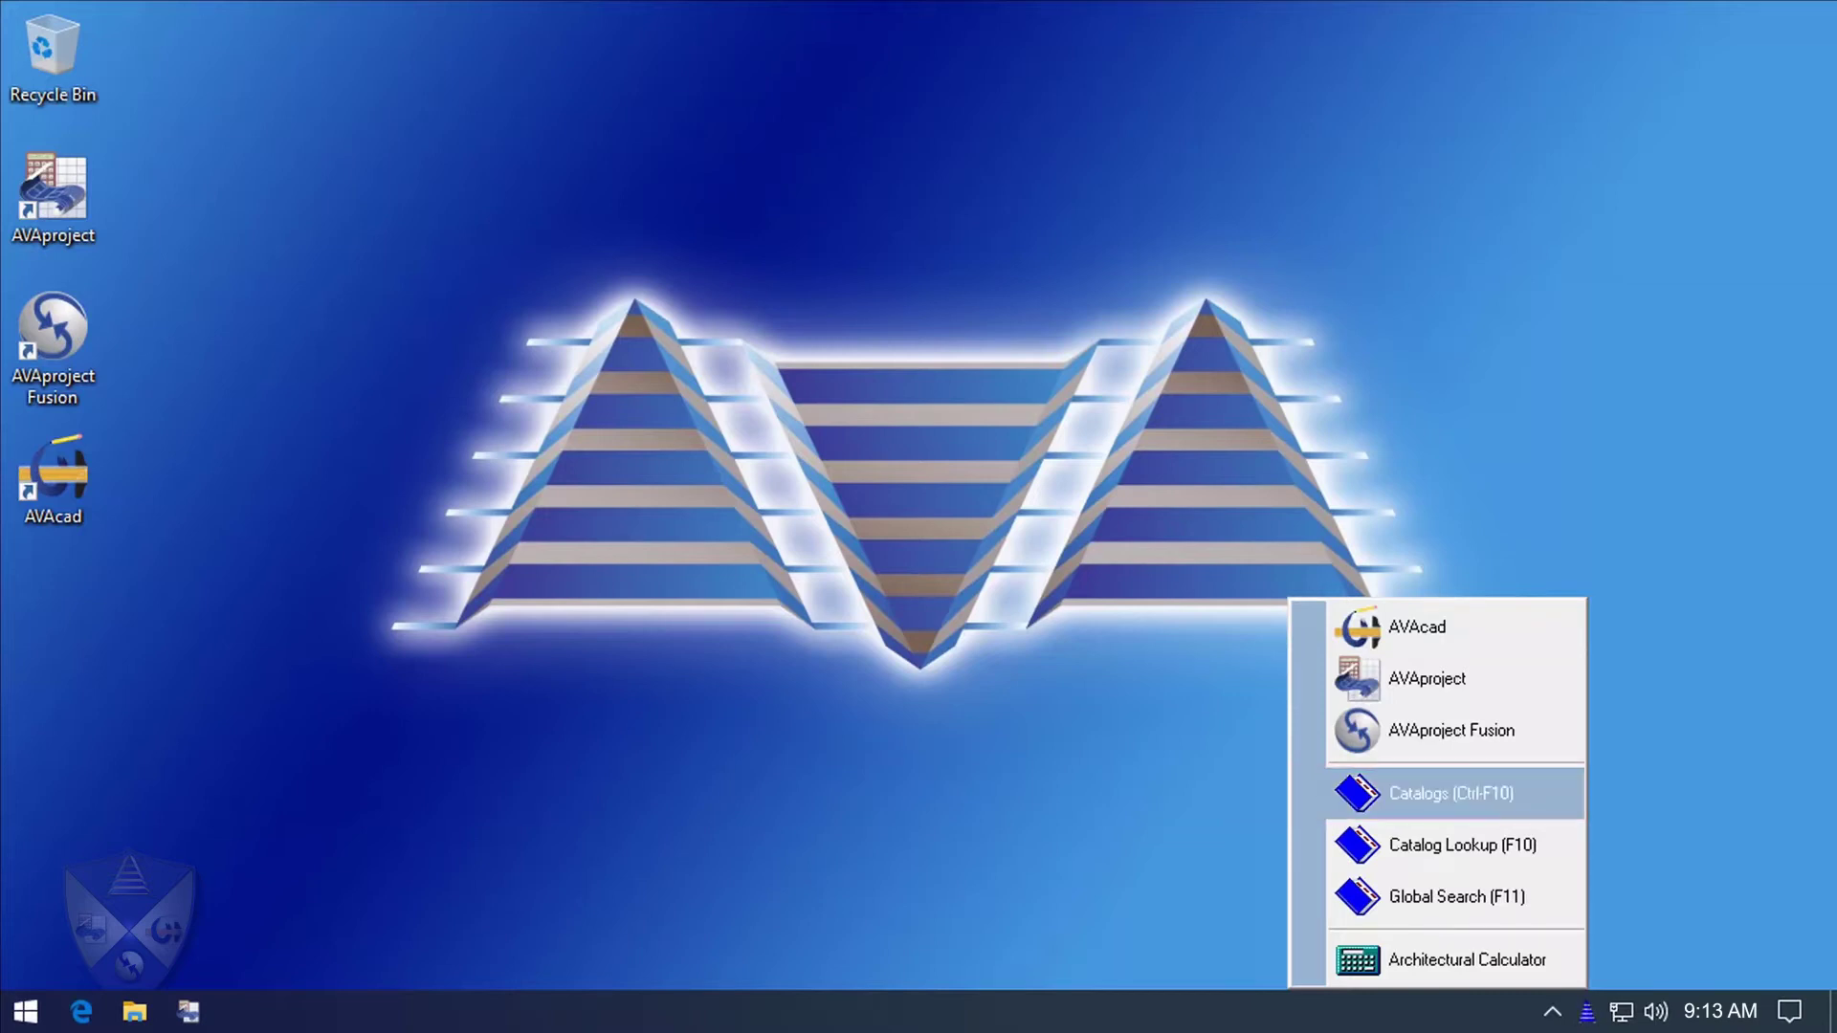
Step: Browse the catalogs in large icons and Details view, checking Division 10, then returning to Division 8
{"action": "left_click", "coordinate": [1452, 792]}
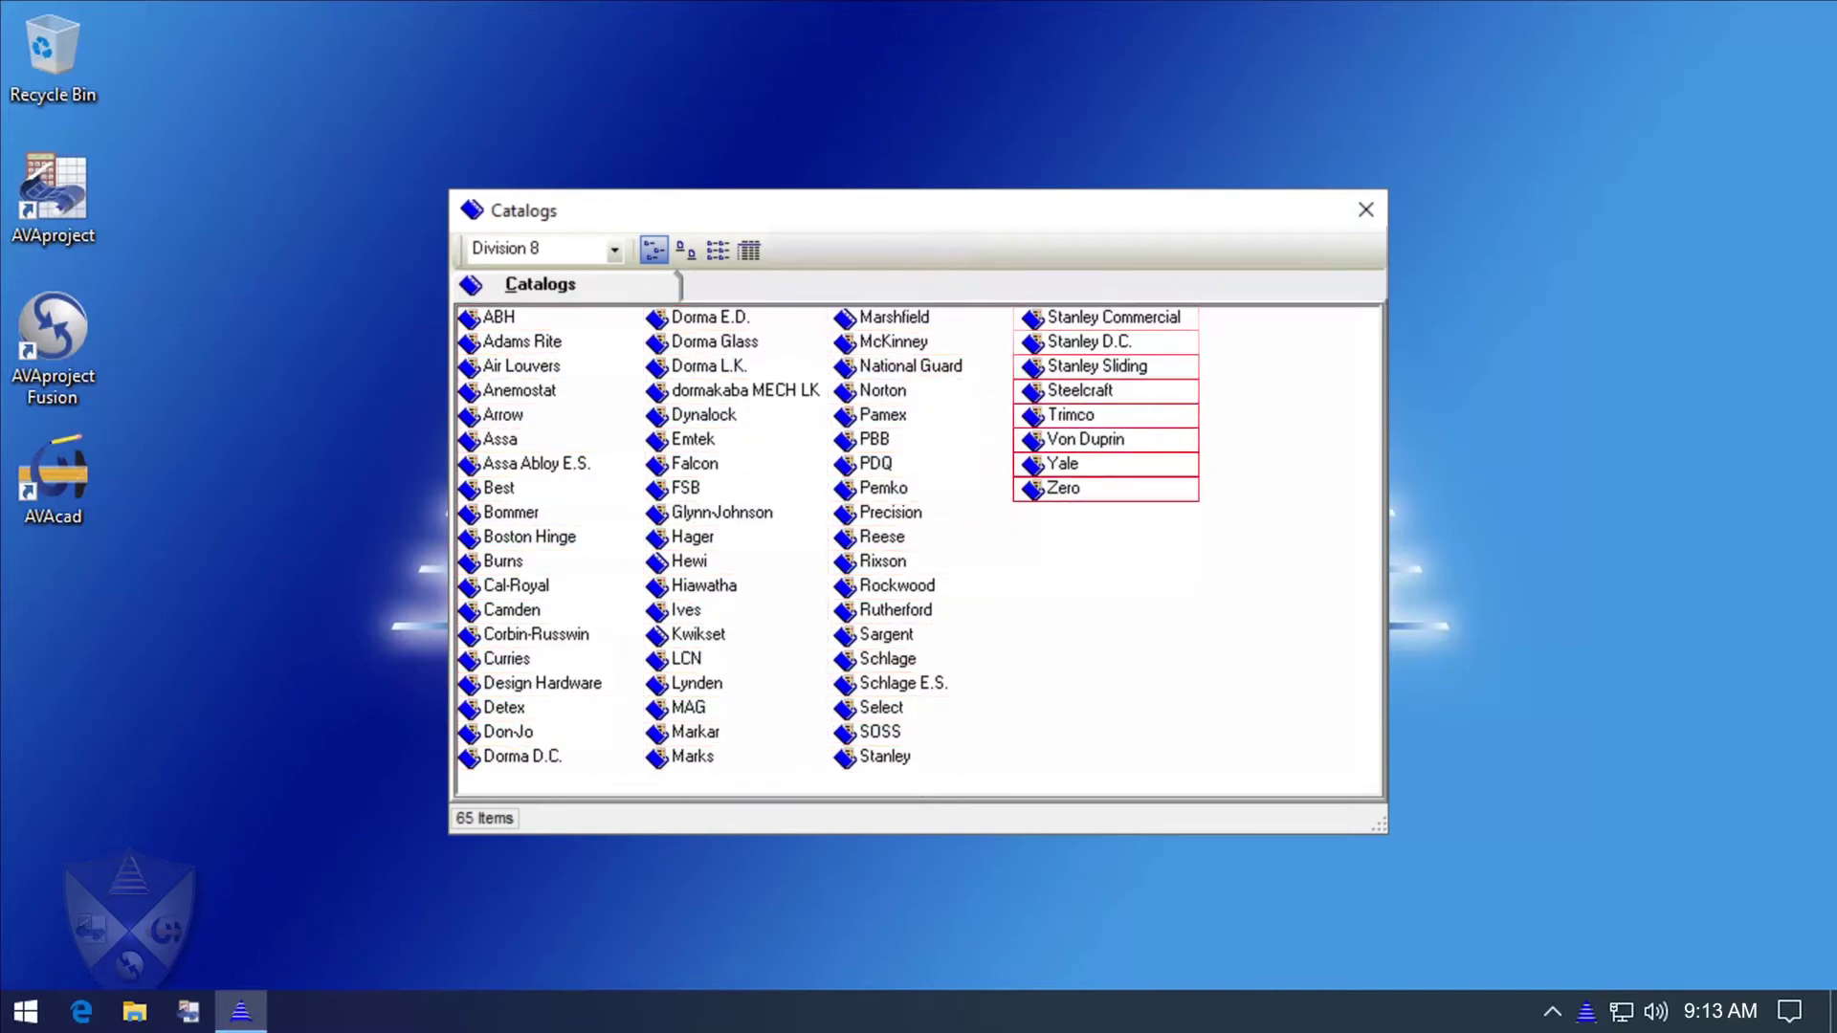
{"action": "left_click", "coordinate": [678, 250]}
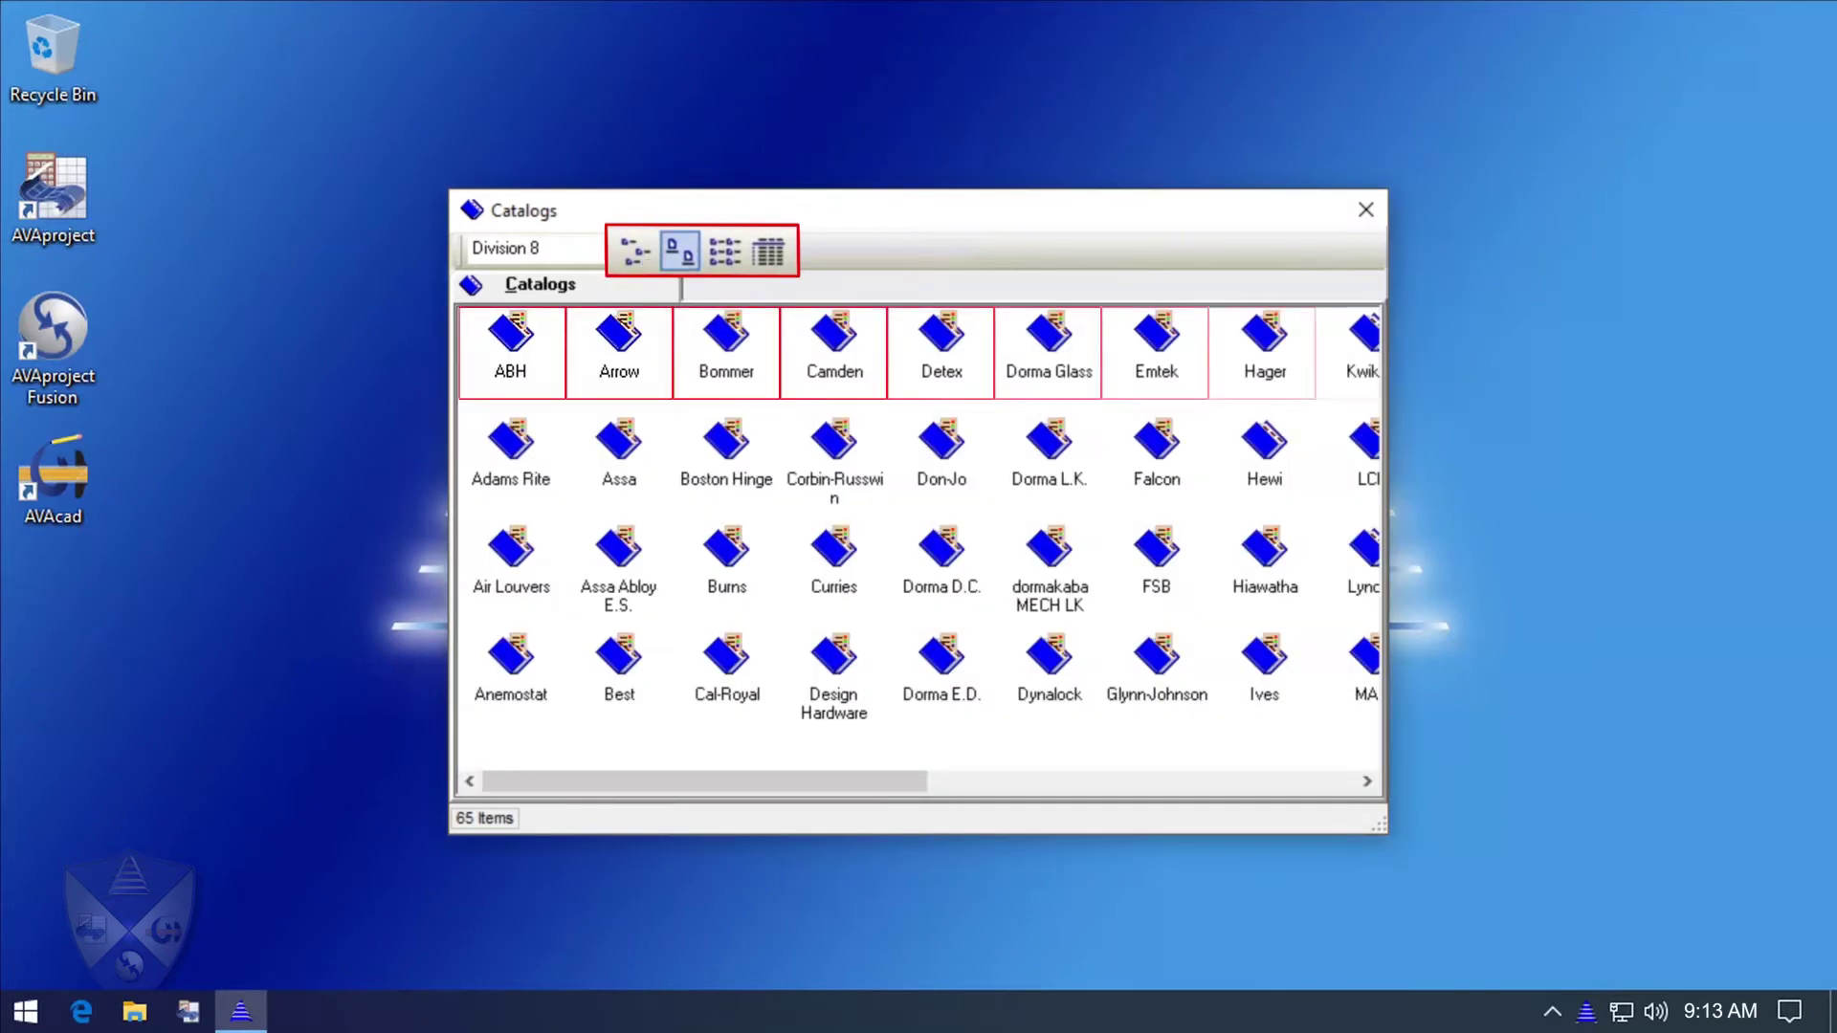
{"action": "left_click", "coordinate": [768, 250]}
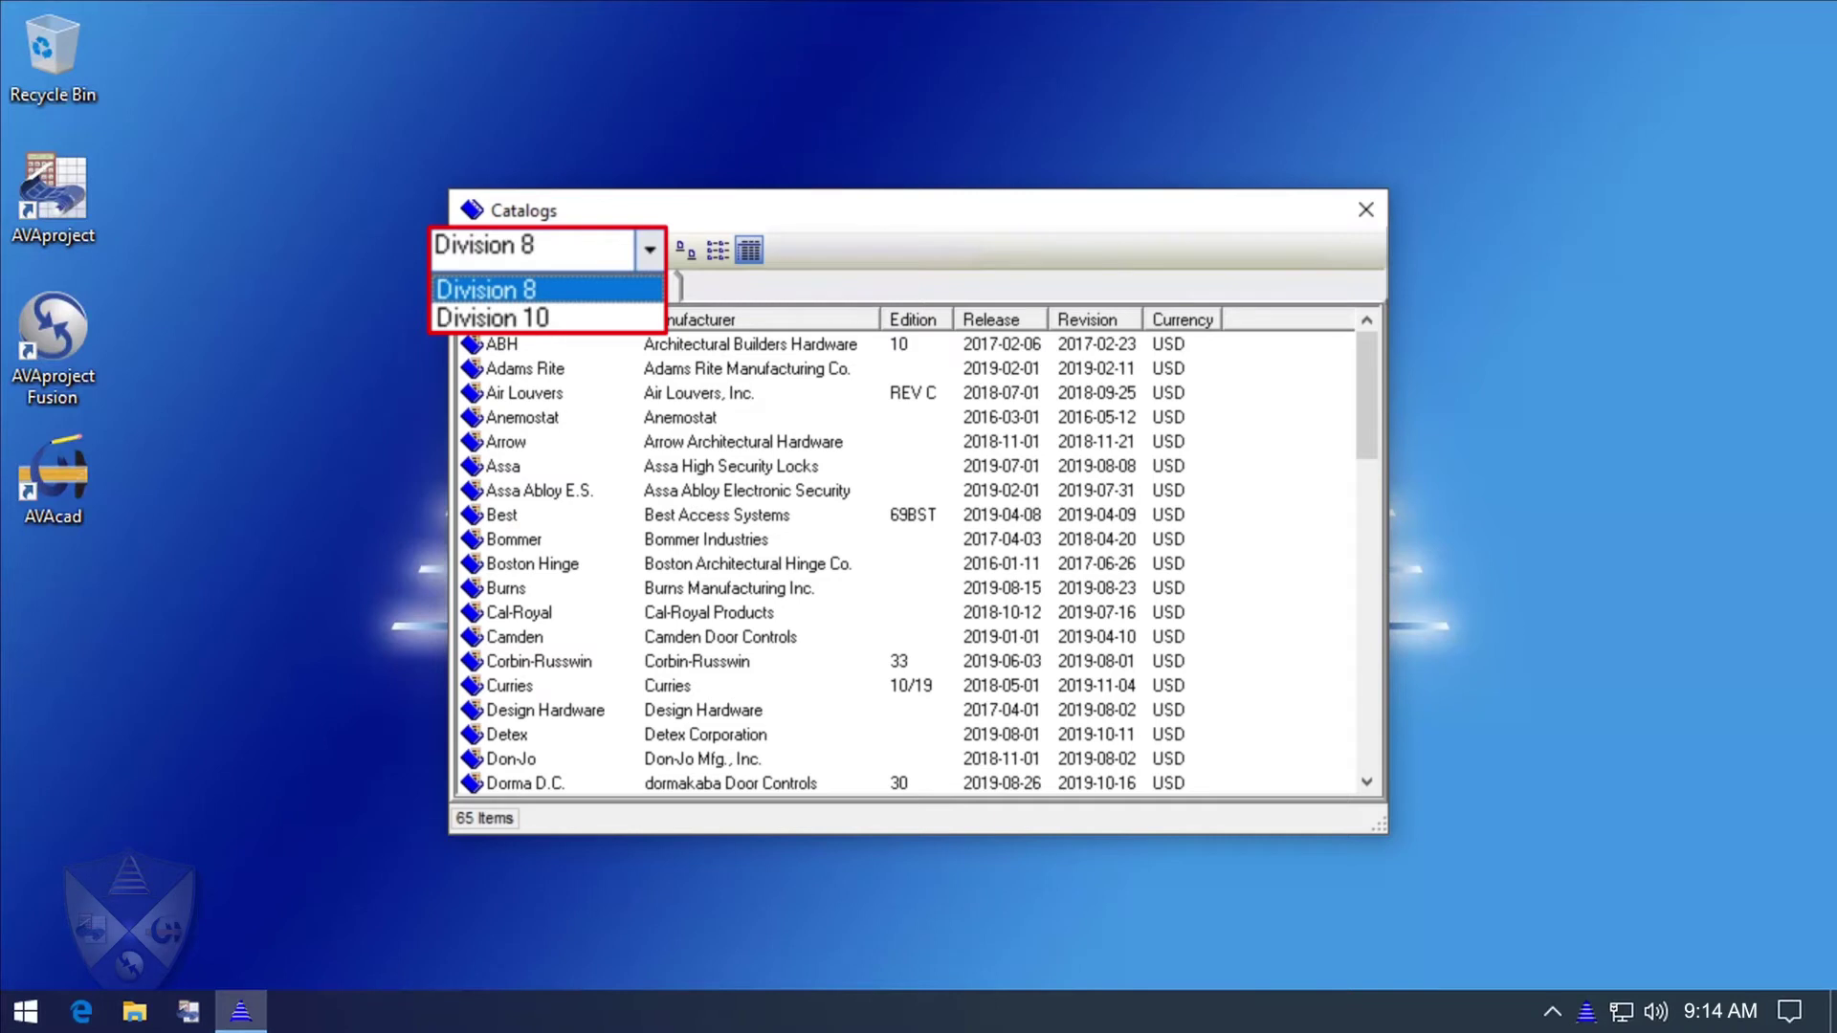
{"action": "left_click", "coordinate": [492, 318]}
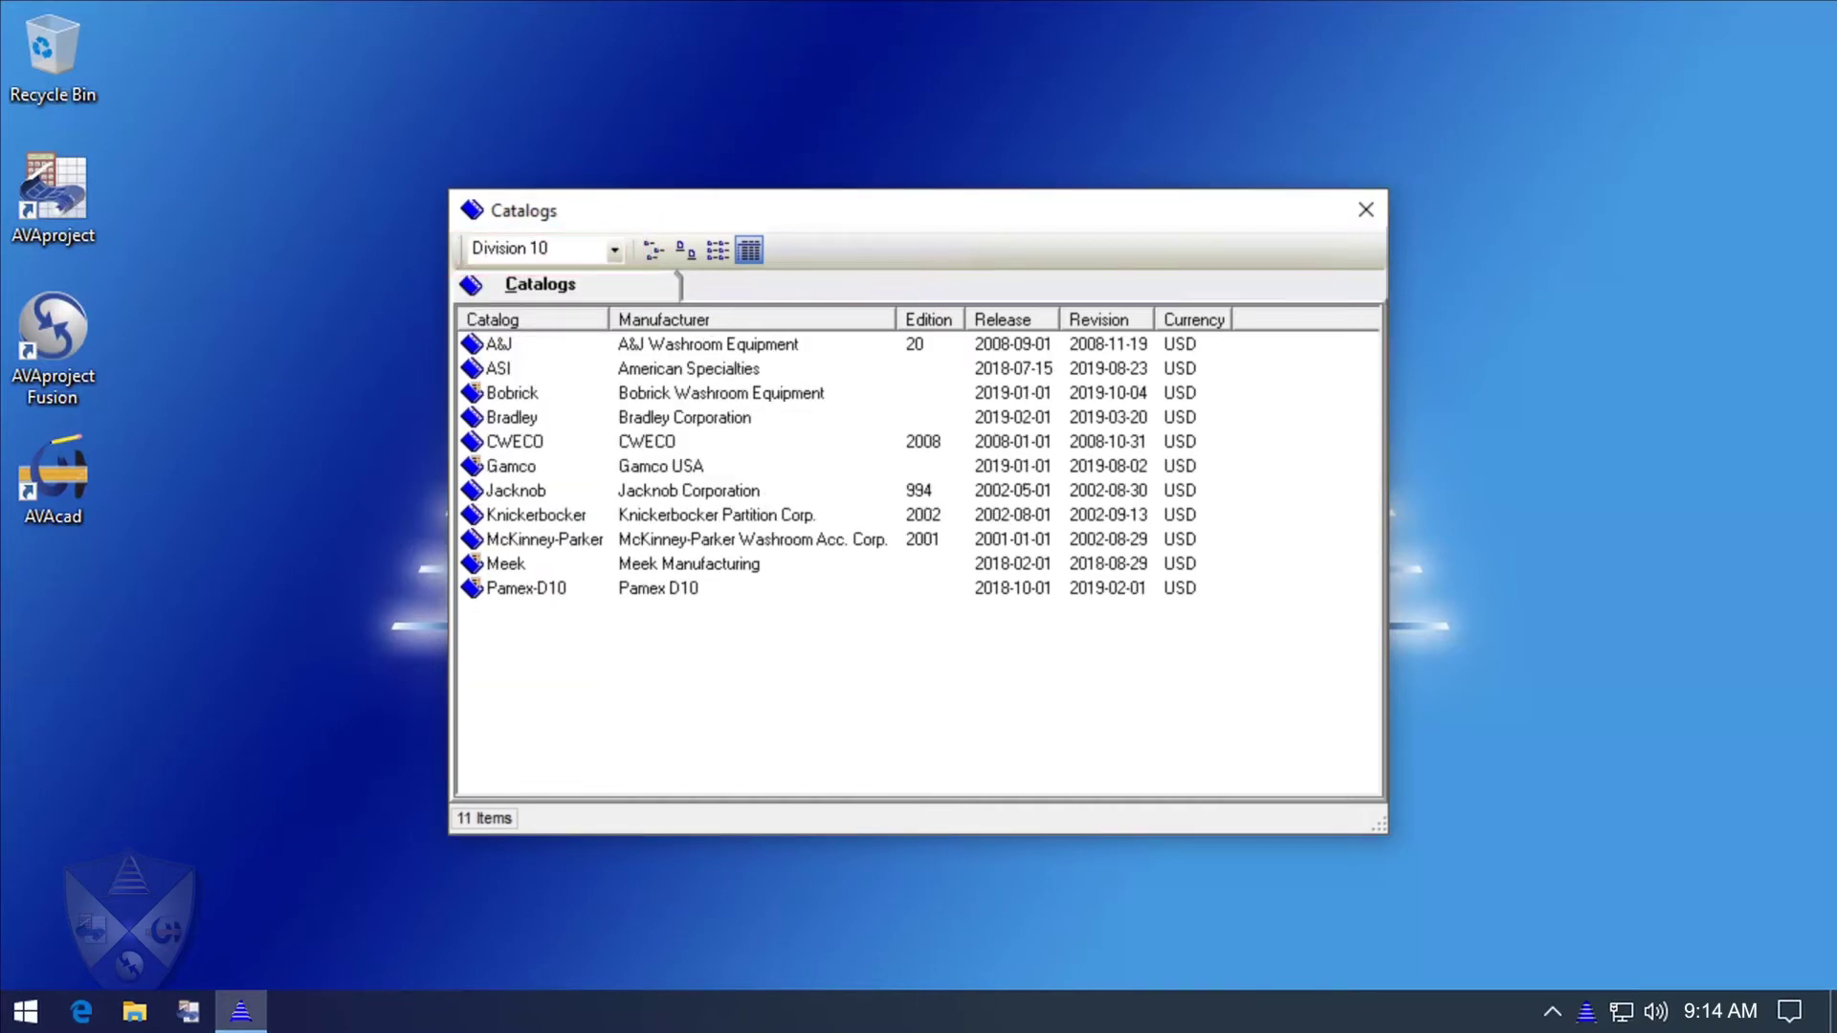
{"action": "left_click", "coordinate": [614, 250]}
{"action": "left_click", "coordinate": [507, 276]}
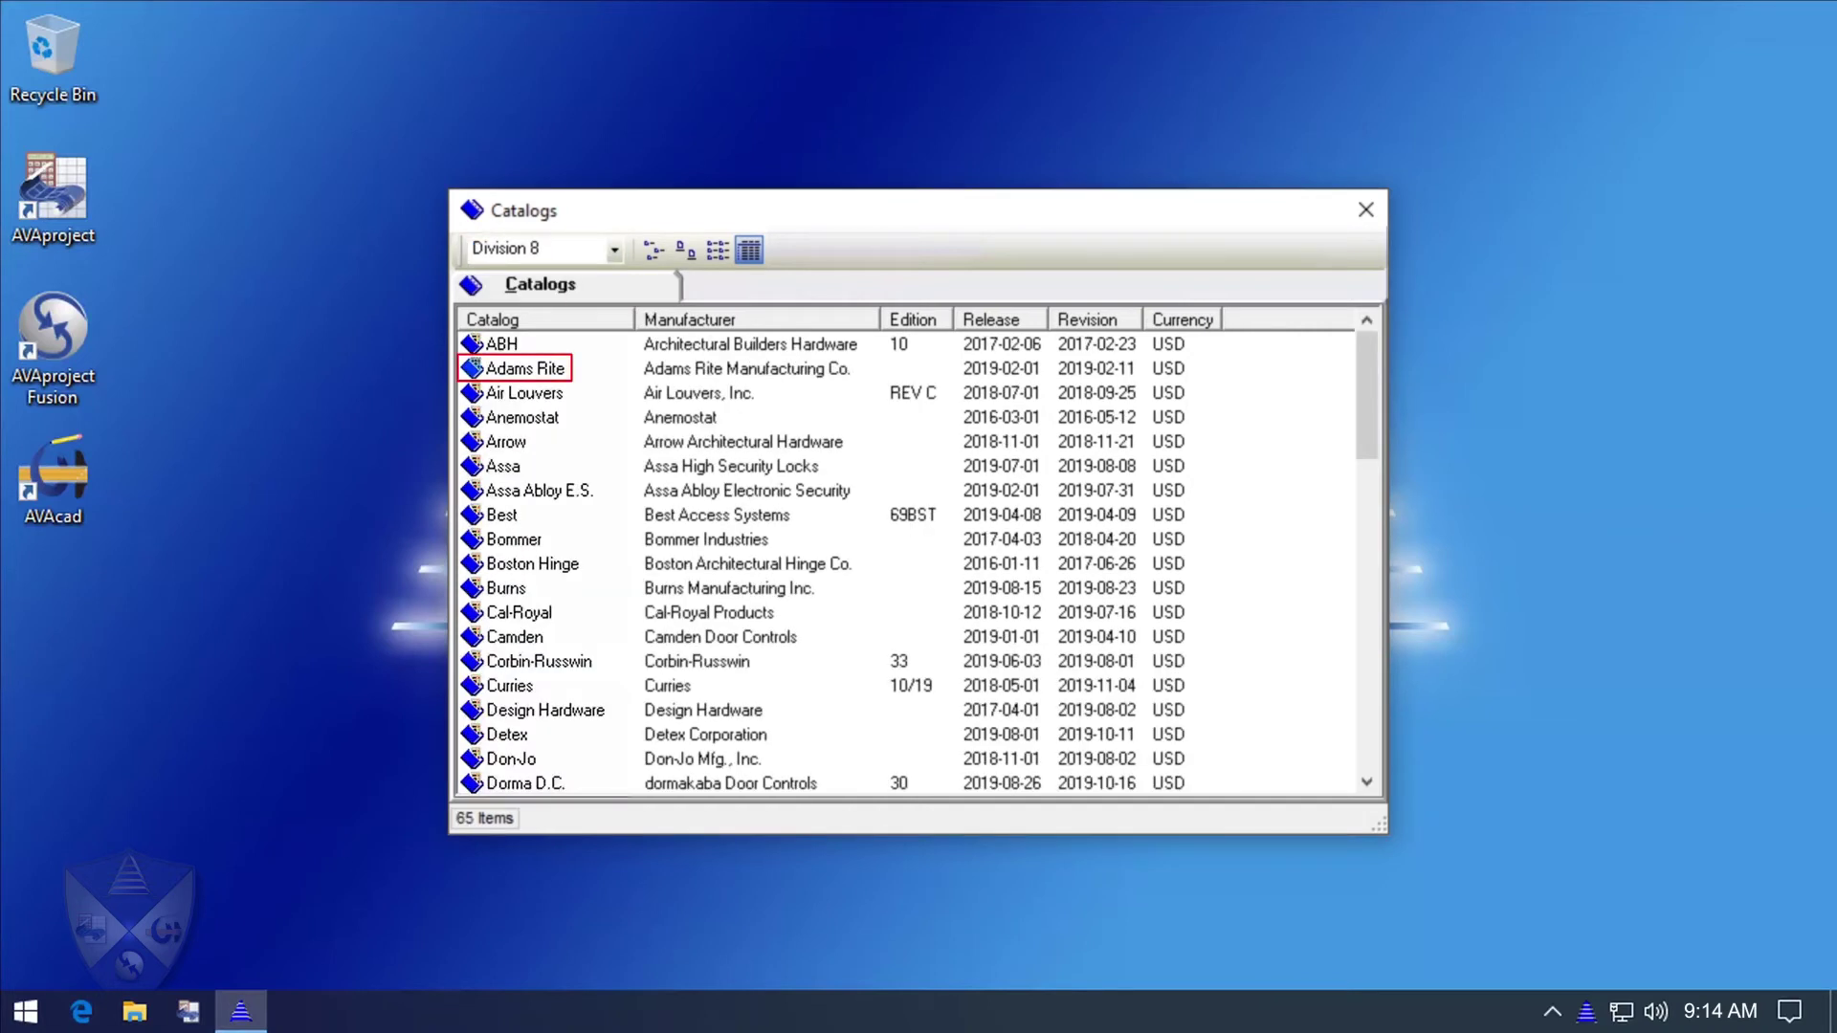
Step: Page through the Adams Rite catalog cuts, shrink its window, and reopen the AVA tray menu
{"action": "double_click", "coordinate": [524, 369]}
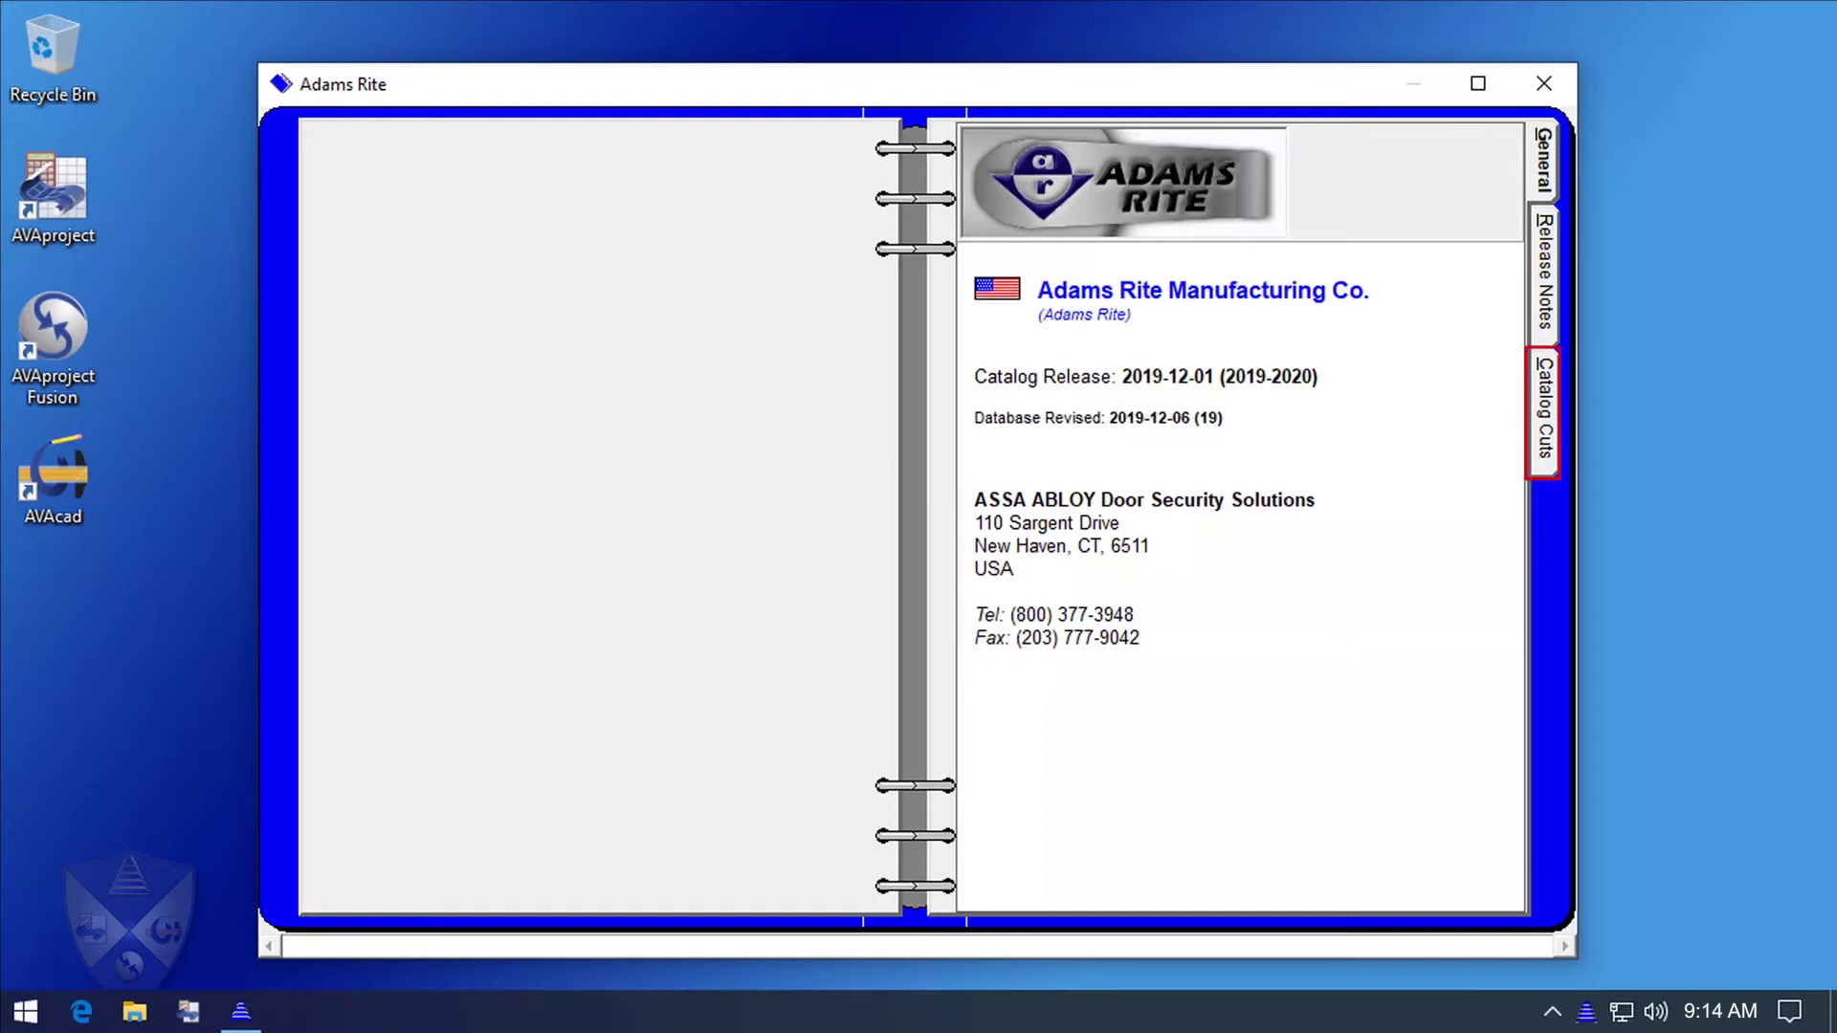
{"action": "left_click", "coordinate": [1545, 410]}
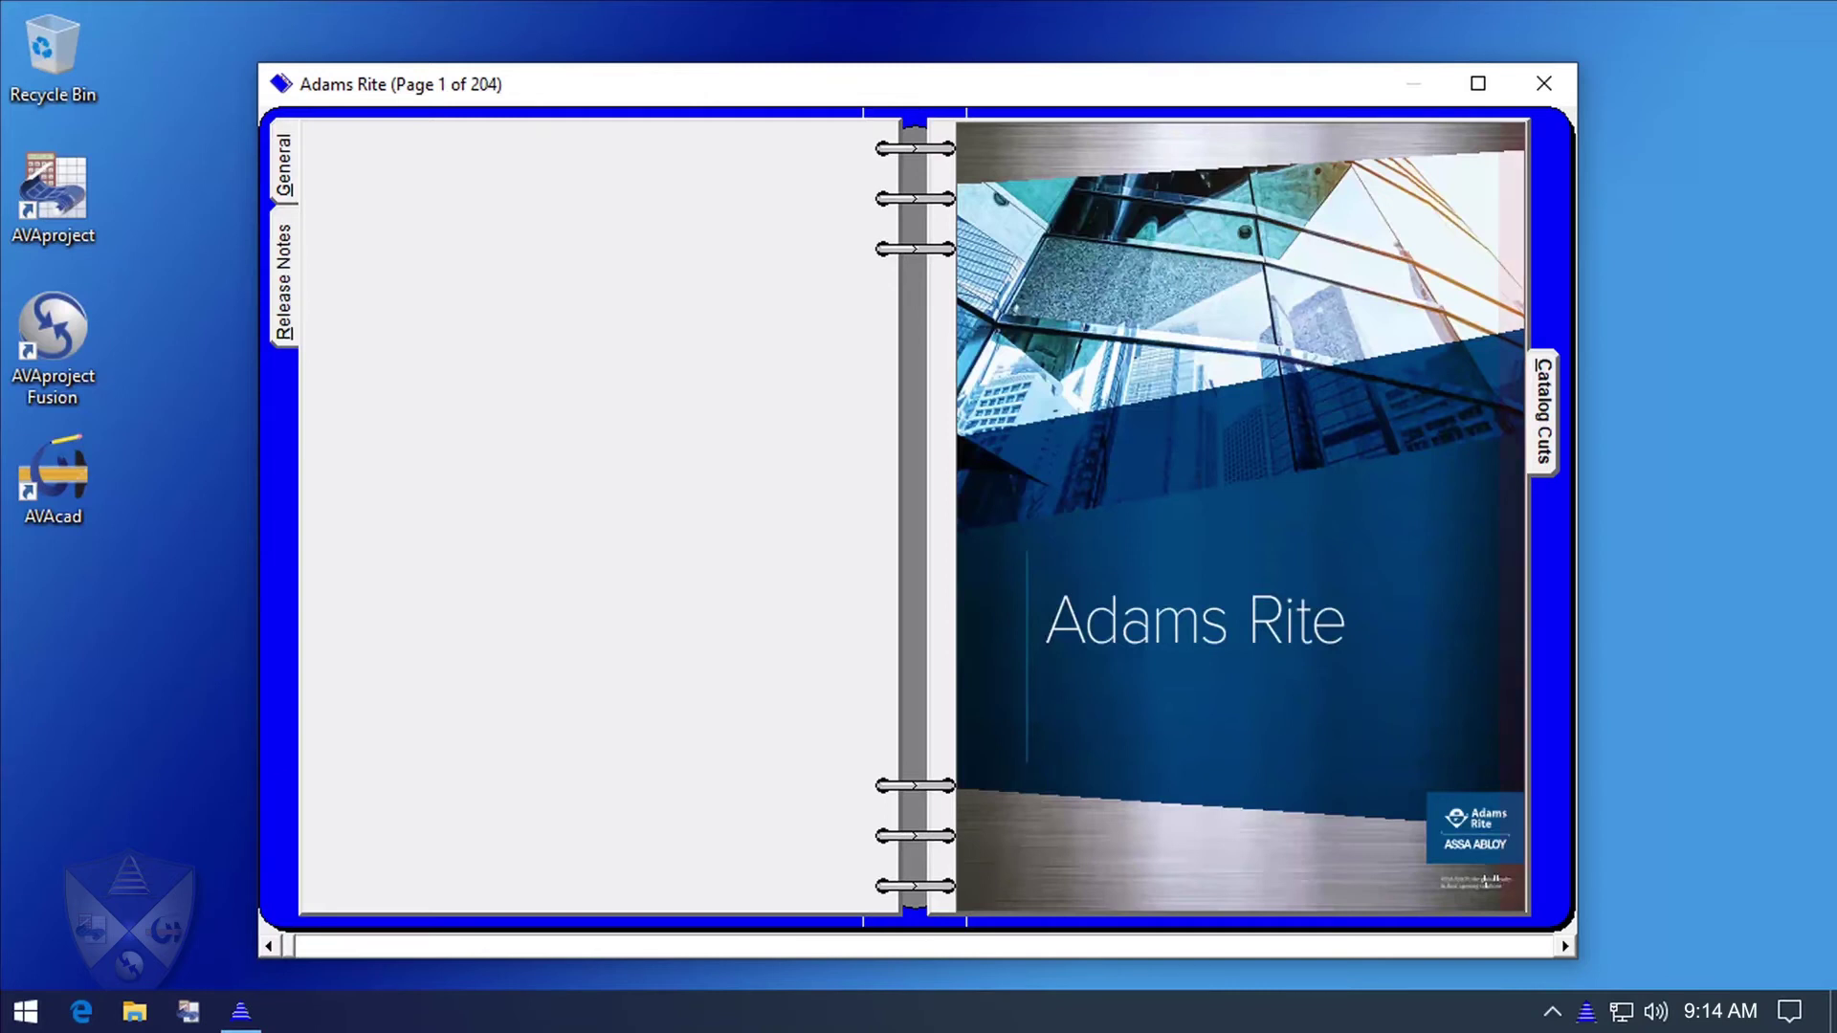
{"action": "key", "text": "Page_Down"}
{"action": "key", "text": "Page_Down"}
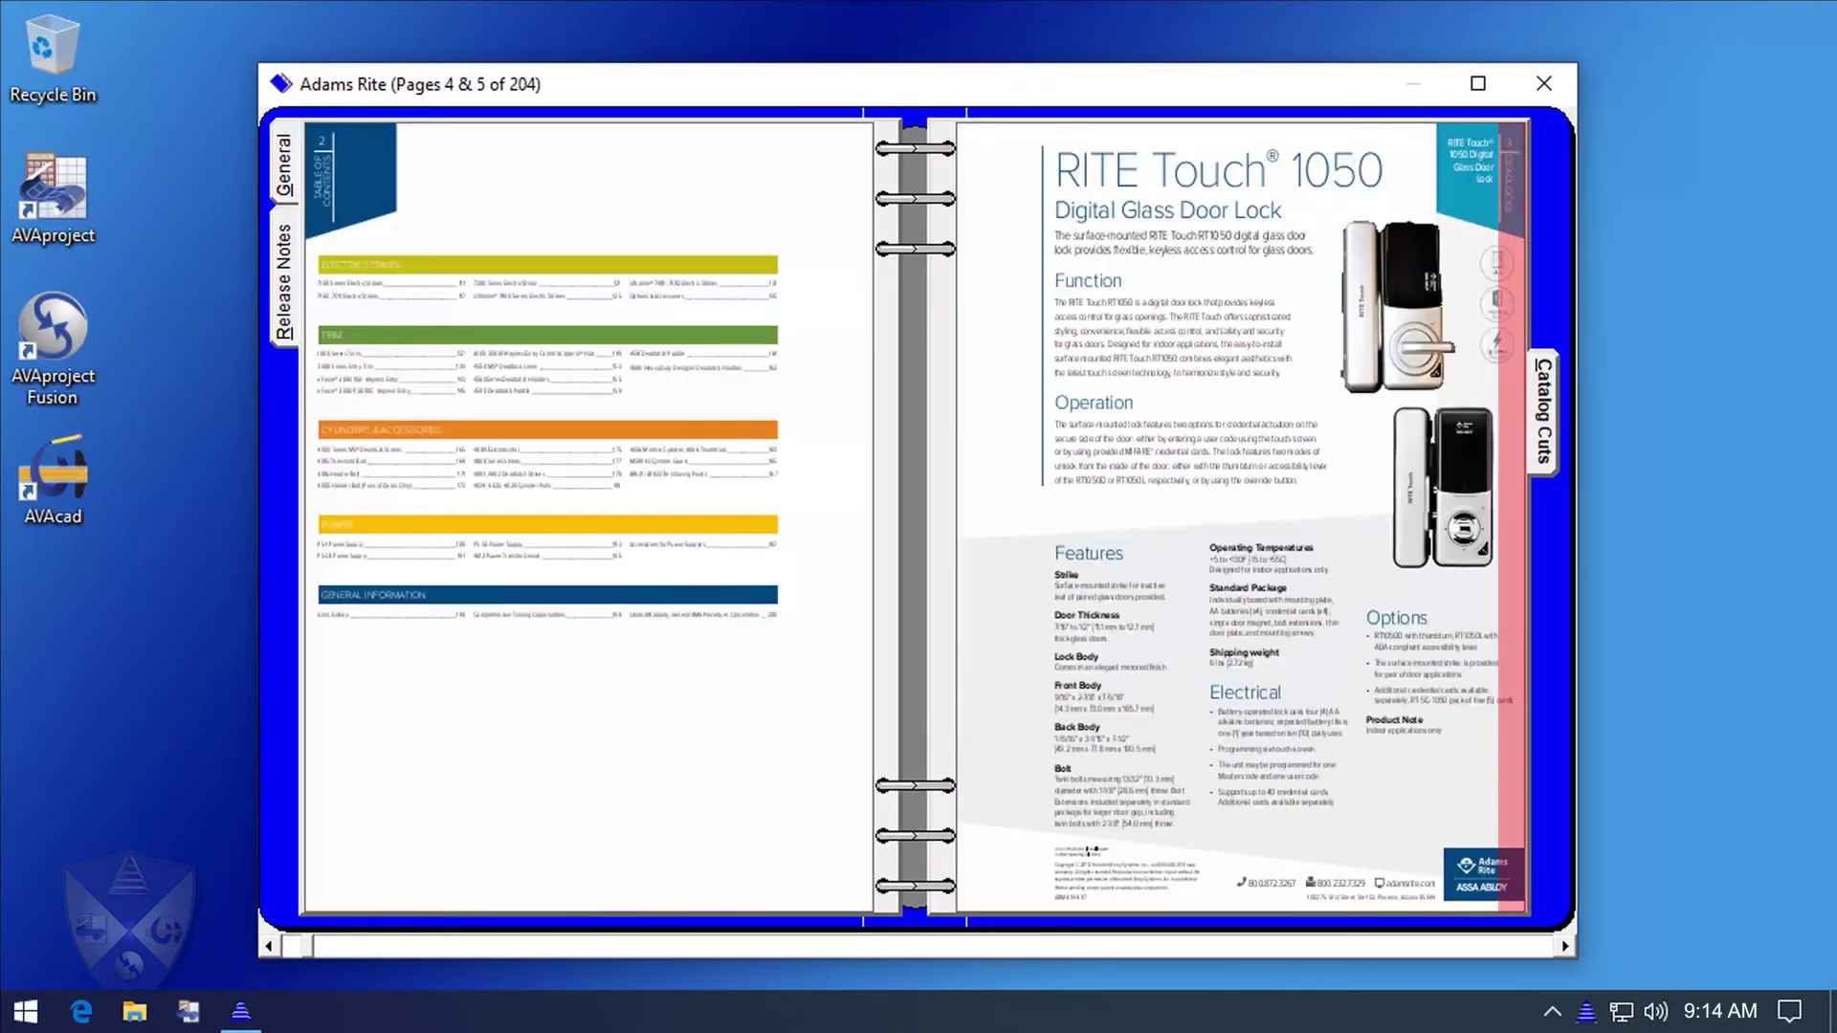
{"action": "key", "text": "Page_Down"}
{"action": "key", "text": "Page_Down"}
{"action": "key", "text": "Page_Up"}
{"action": "key", "text": "Page_Up"}
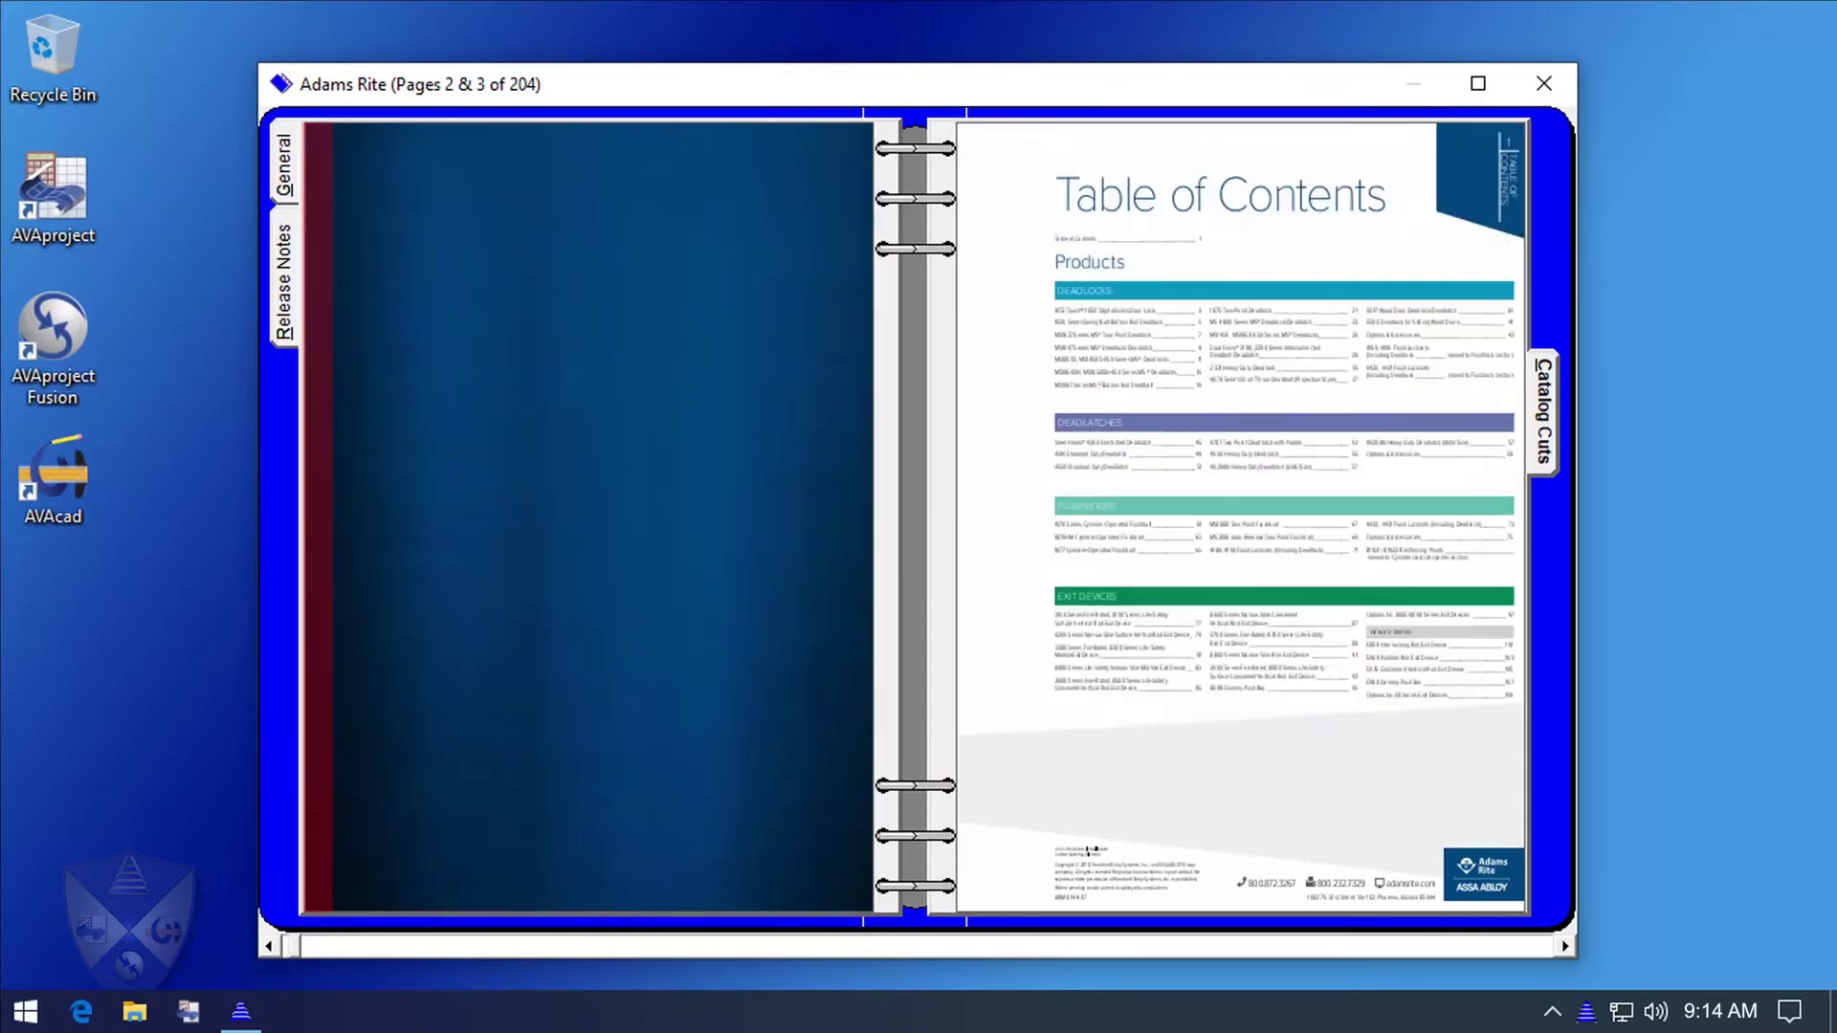
{"action": "key", "text": "Page_Down"}
{"action": "key", "text": "Page_Down"}
{"action": "key", "text": "Page_Down"}
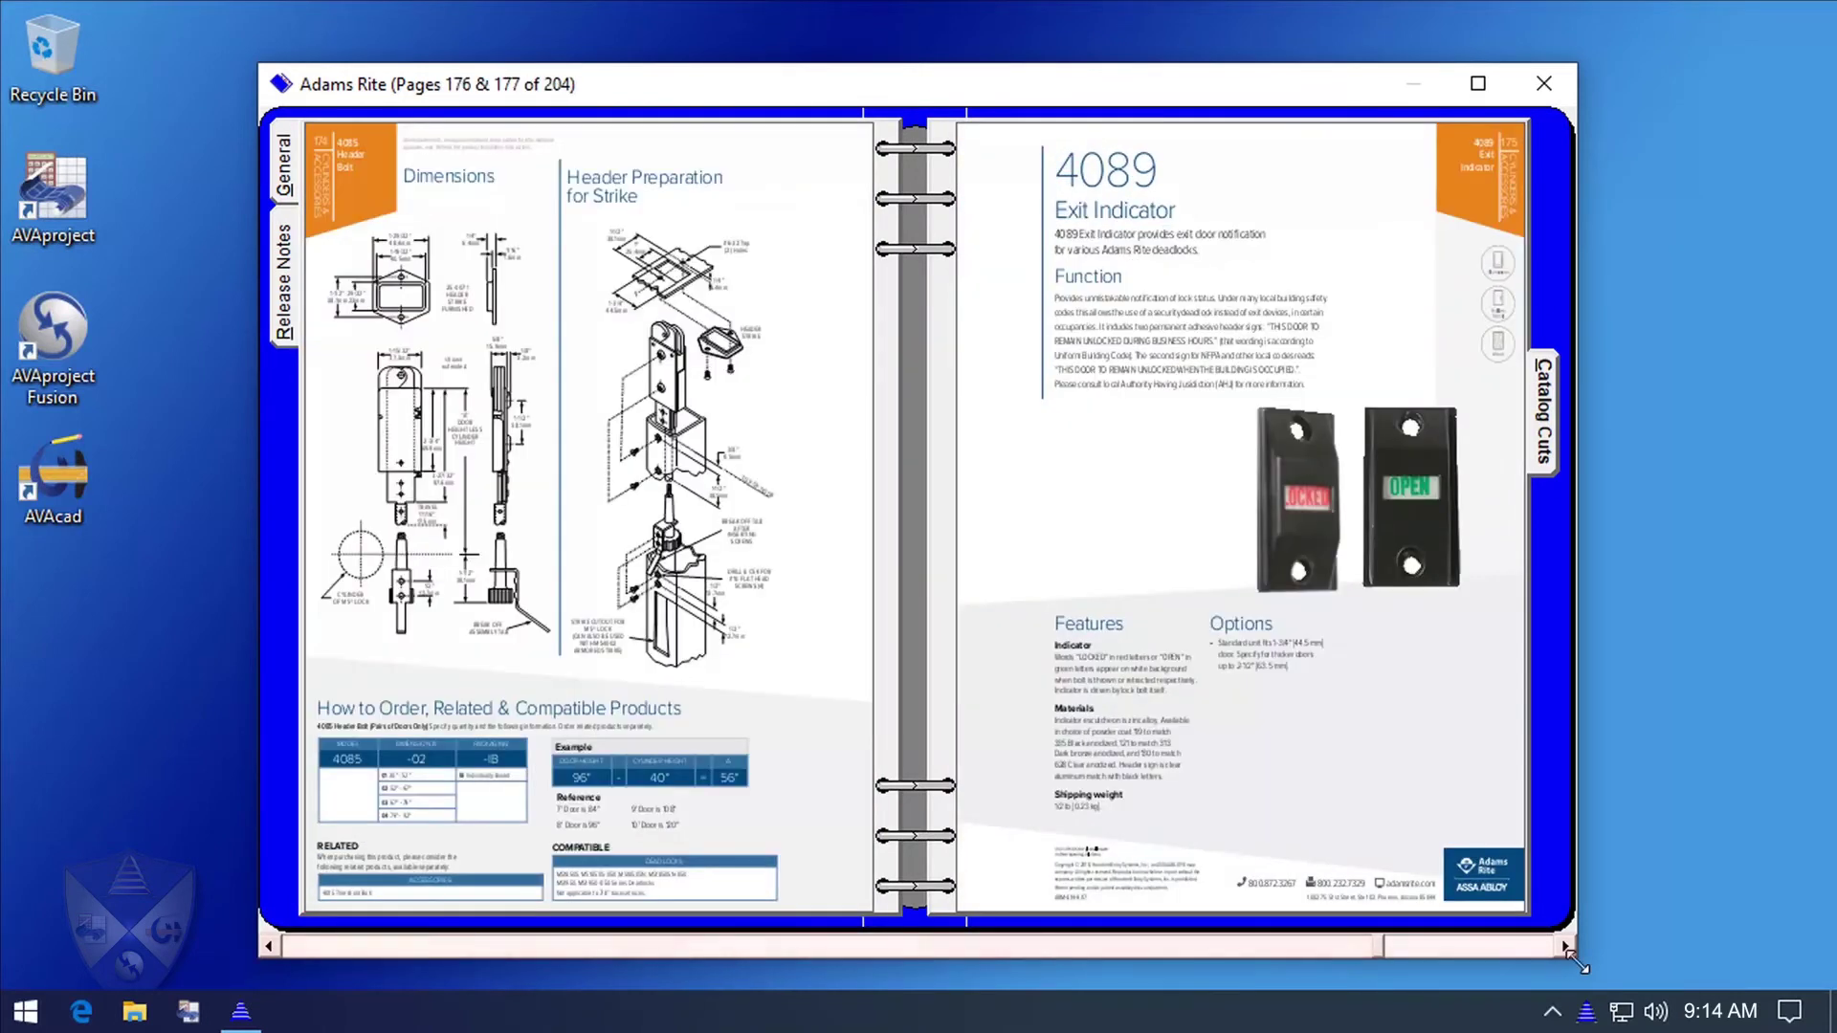
{"action": "left_click_drag", "start_coordinate": [1574, 946], "coordinate": [1079, 695]}
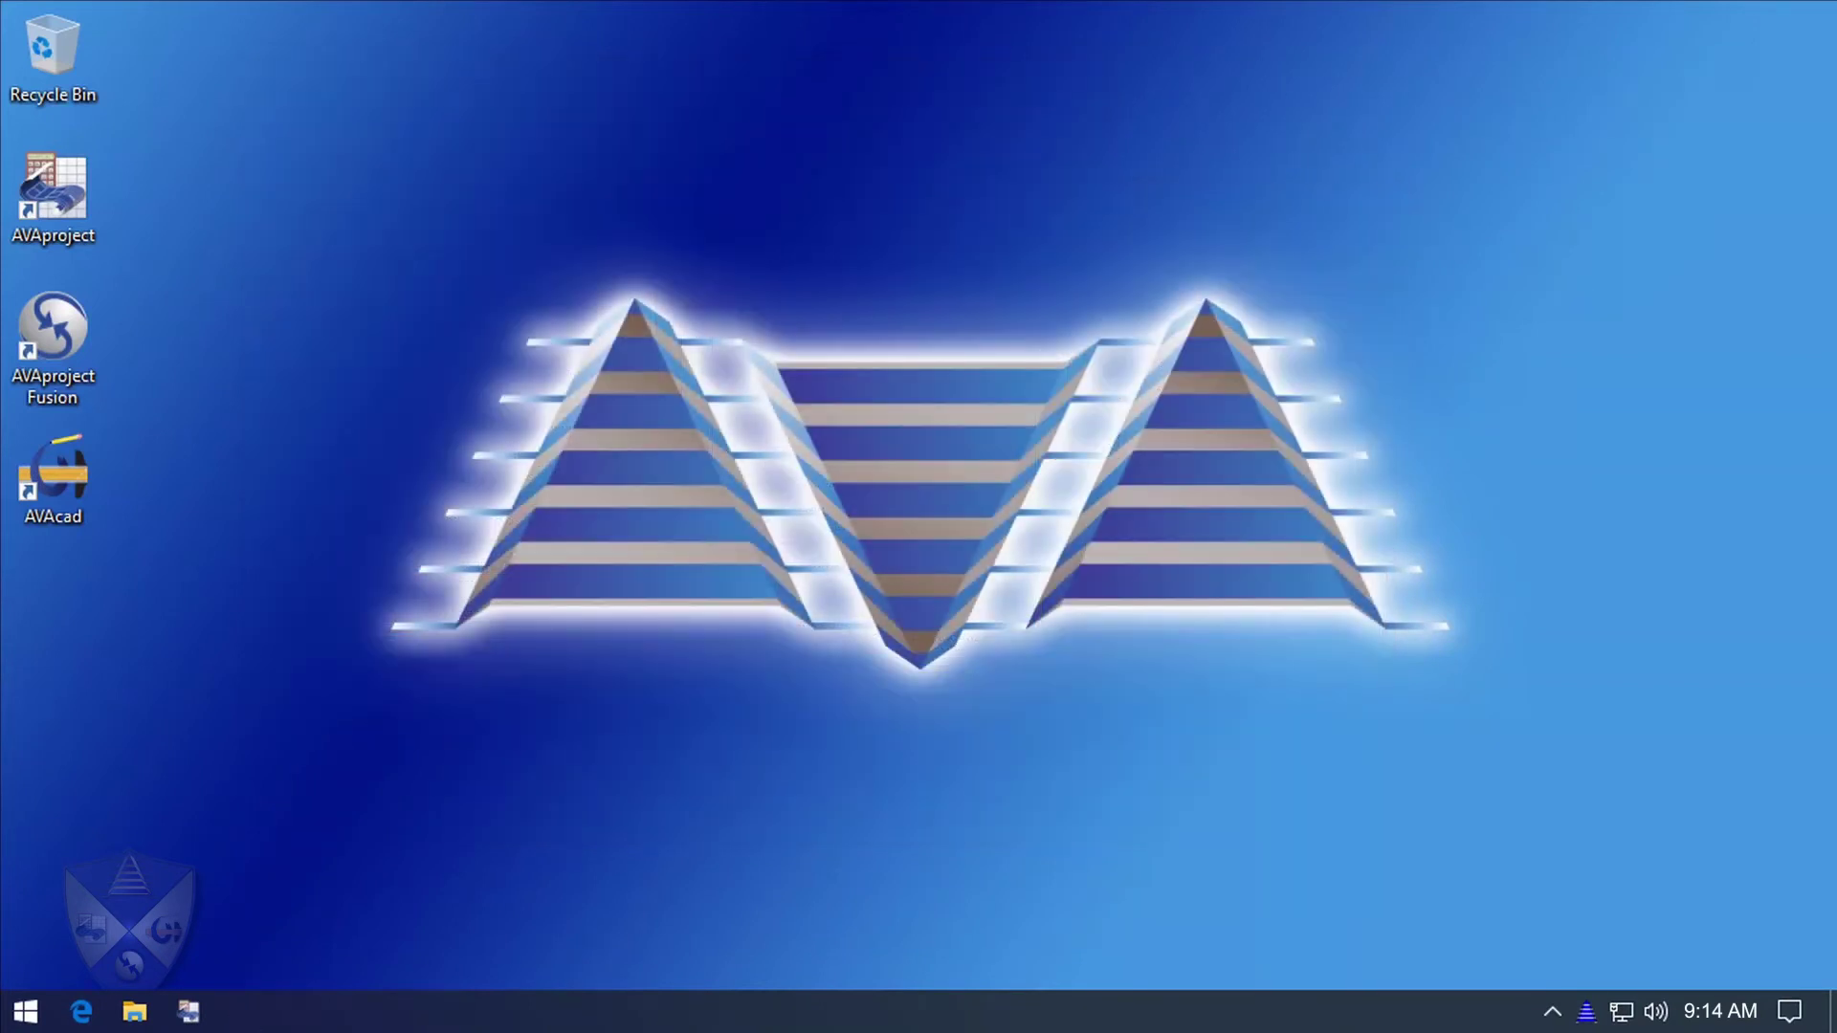
{"action": "left_click", "coordinate": [1586, 1013]}
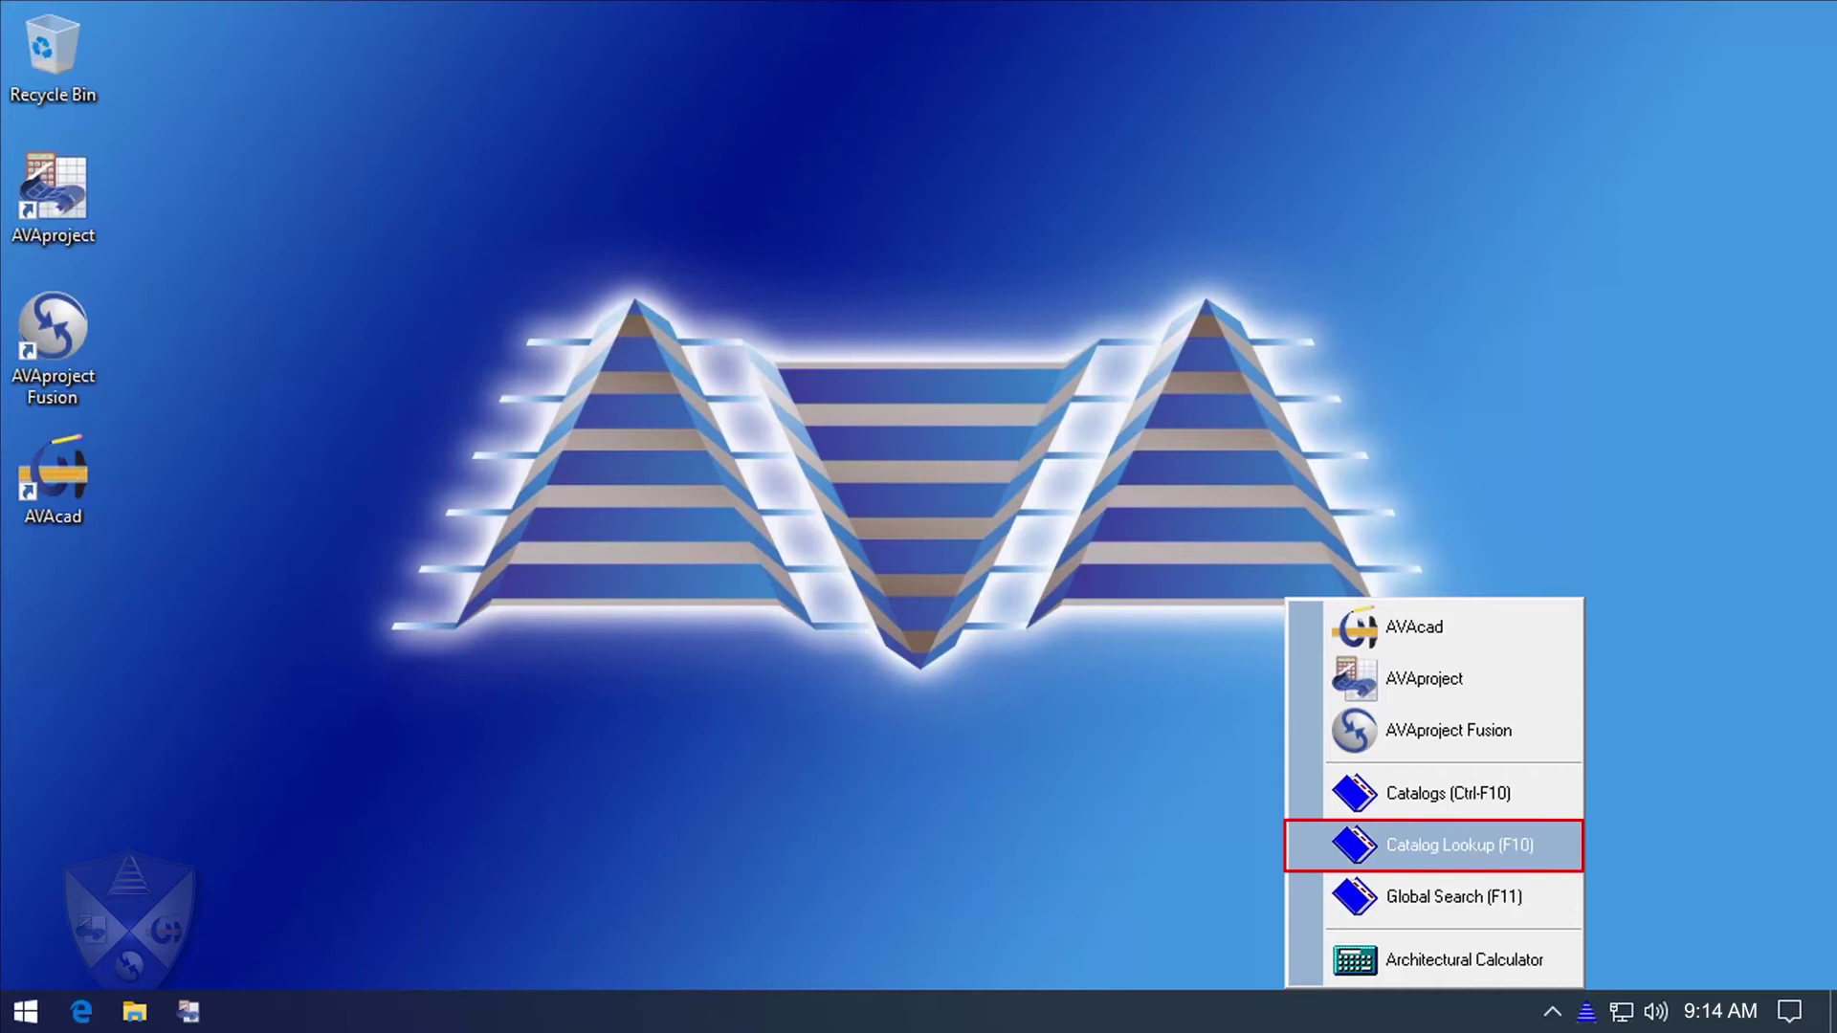
Step: Look up the Best Access Systems catalog and view its table of contents
{"action": "left_click", "coordinate": [1459, 846]}
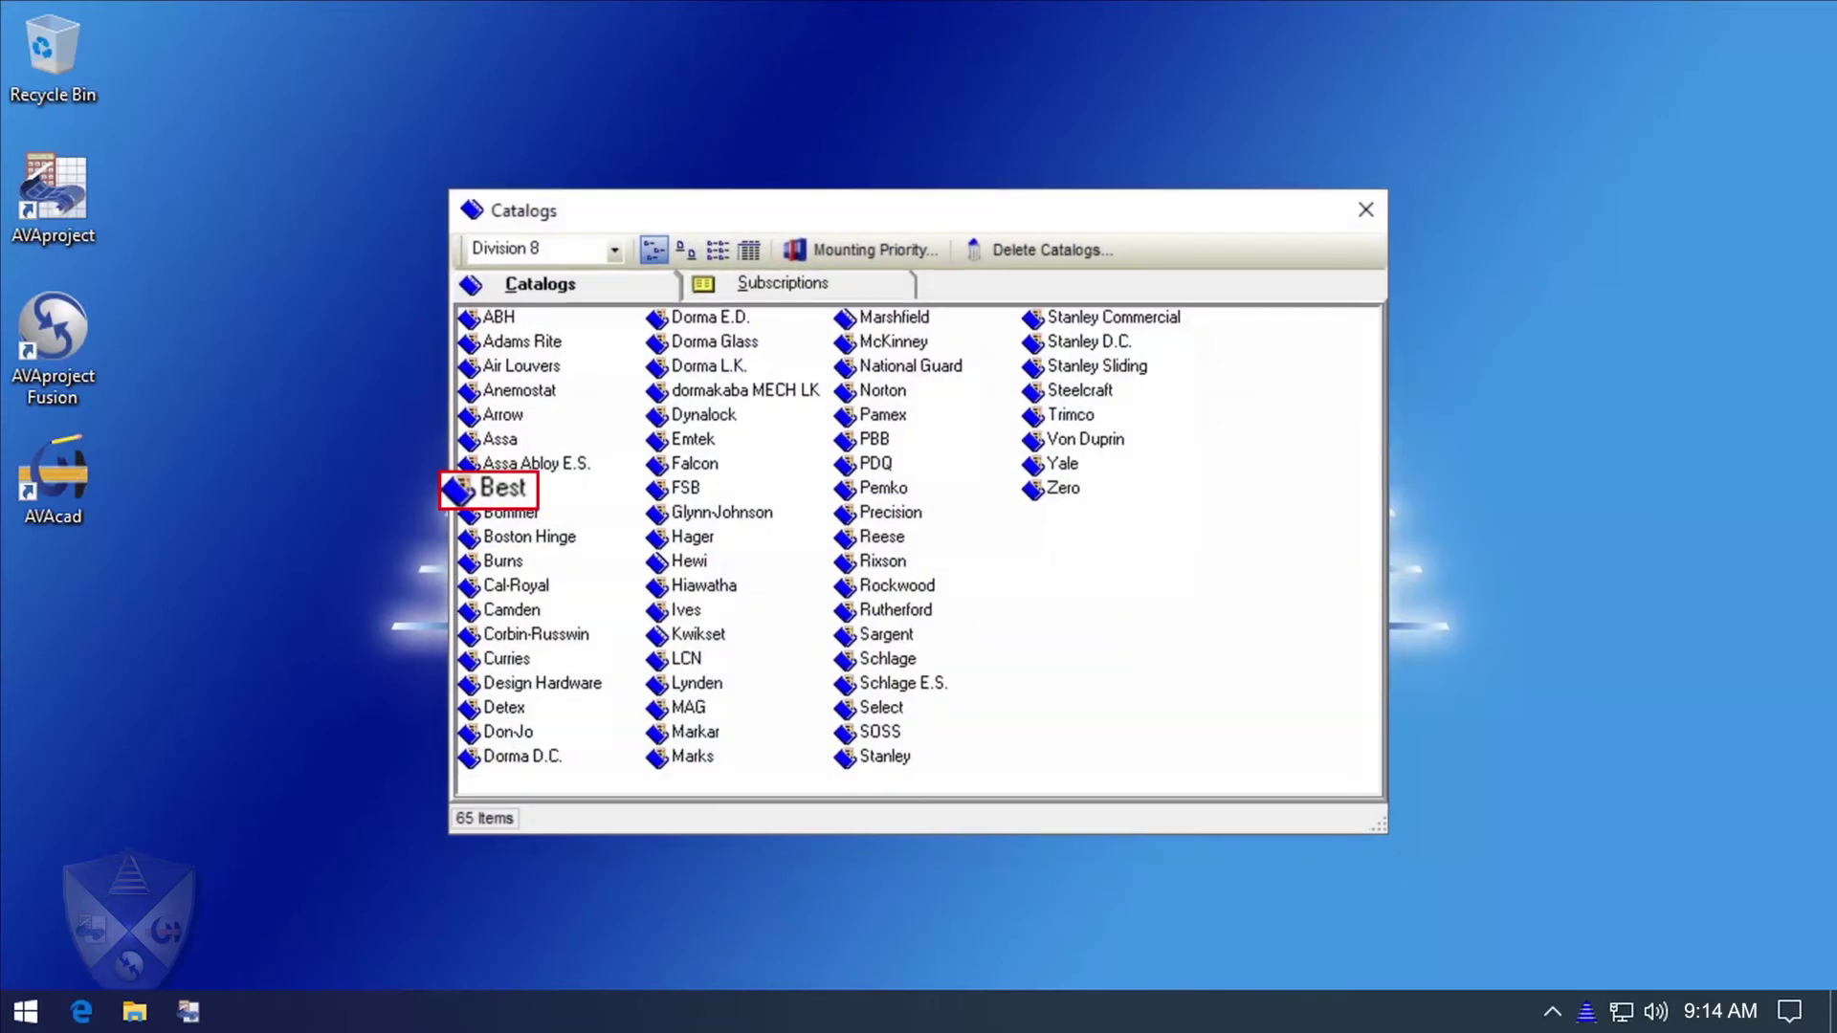
{"action": "double_click", "coordinate": [501, 489]}
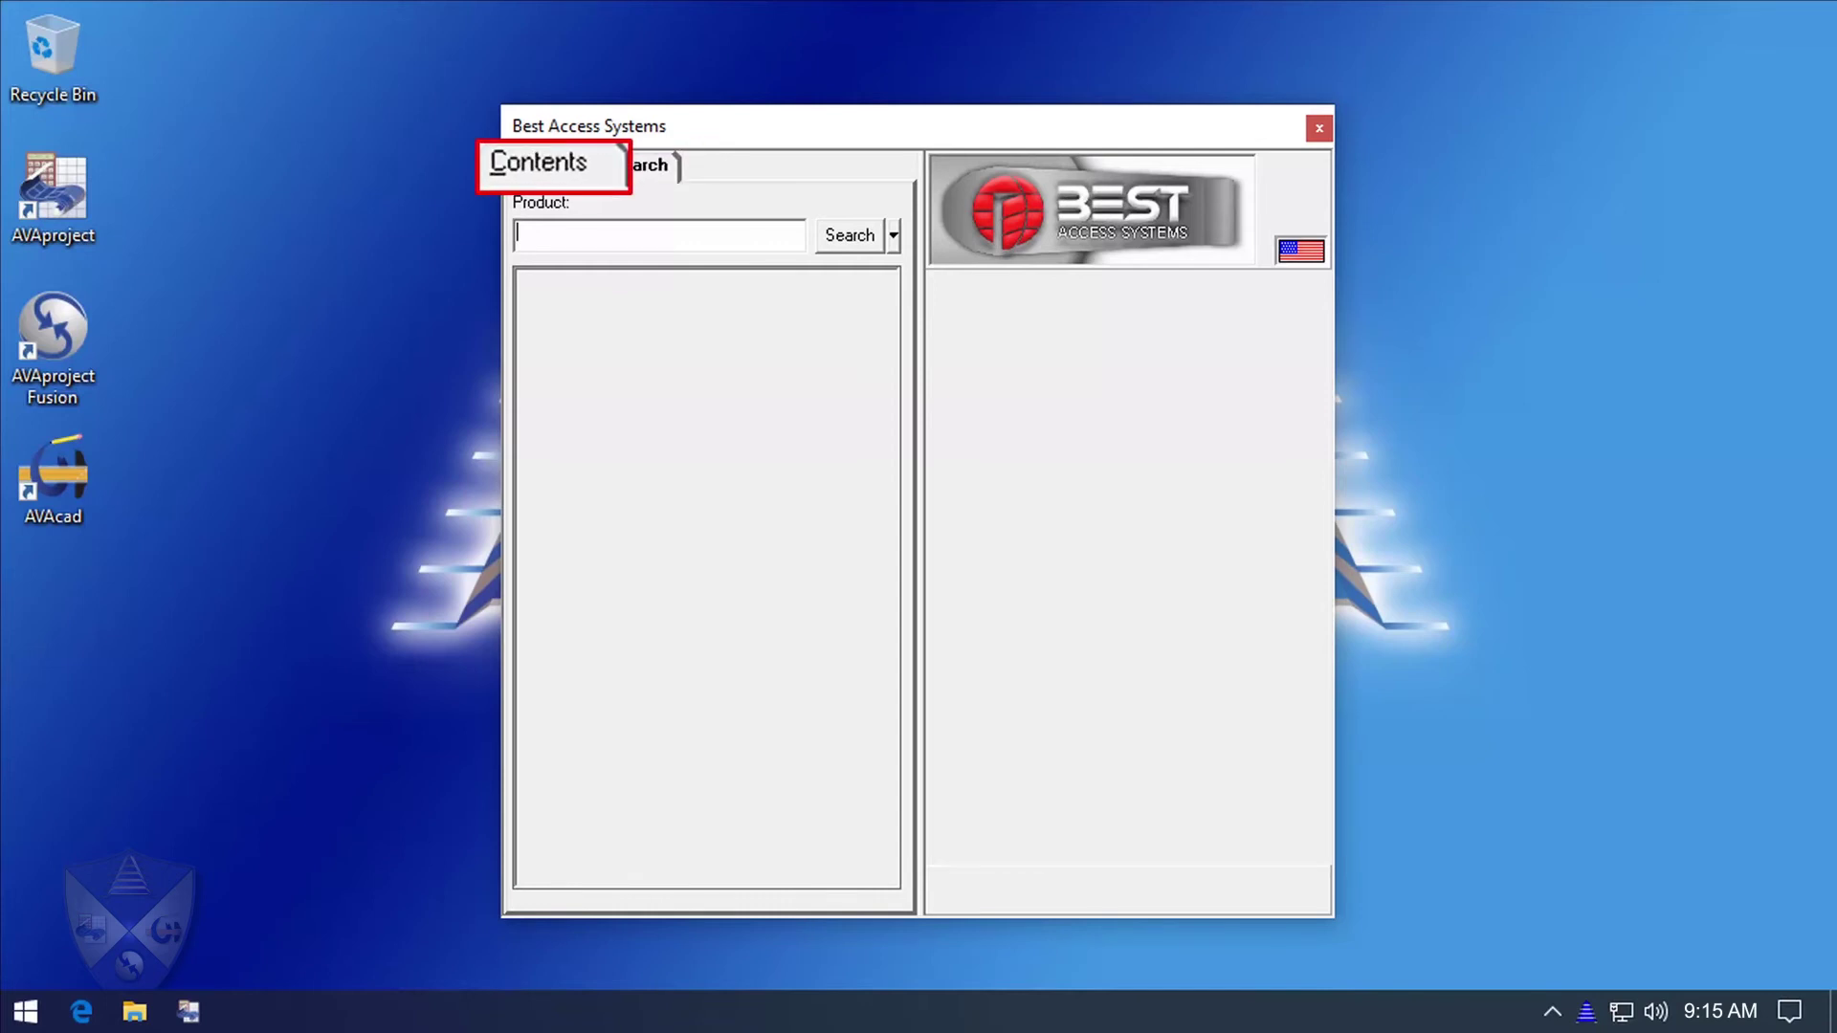
{"action": "left_click", "coordinate": [544, 164]}
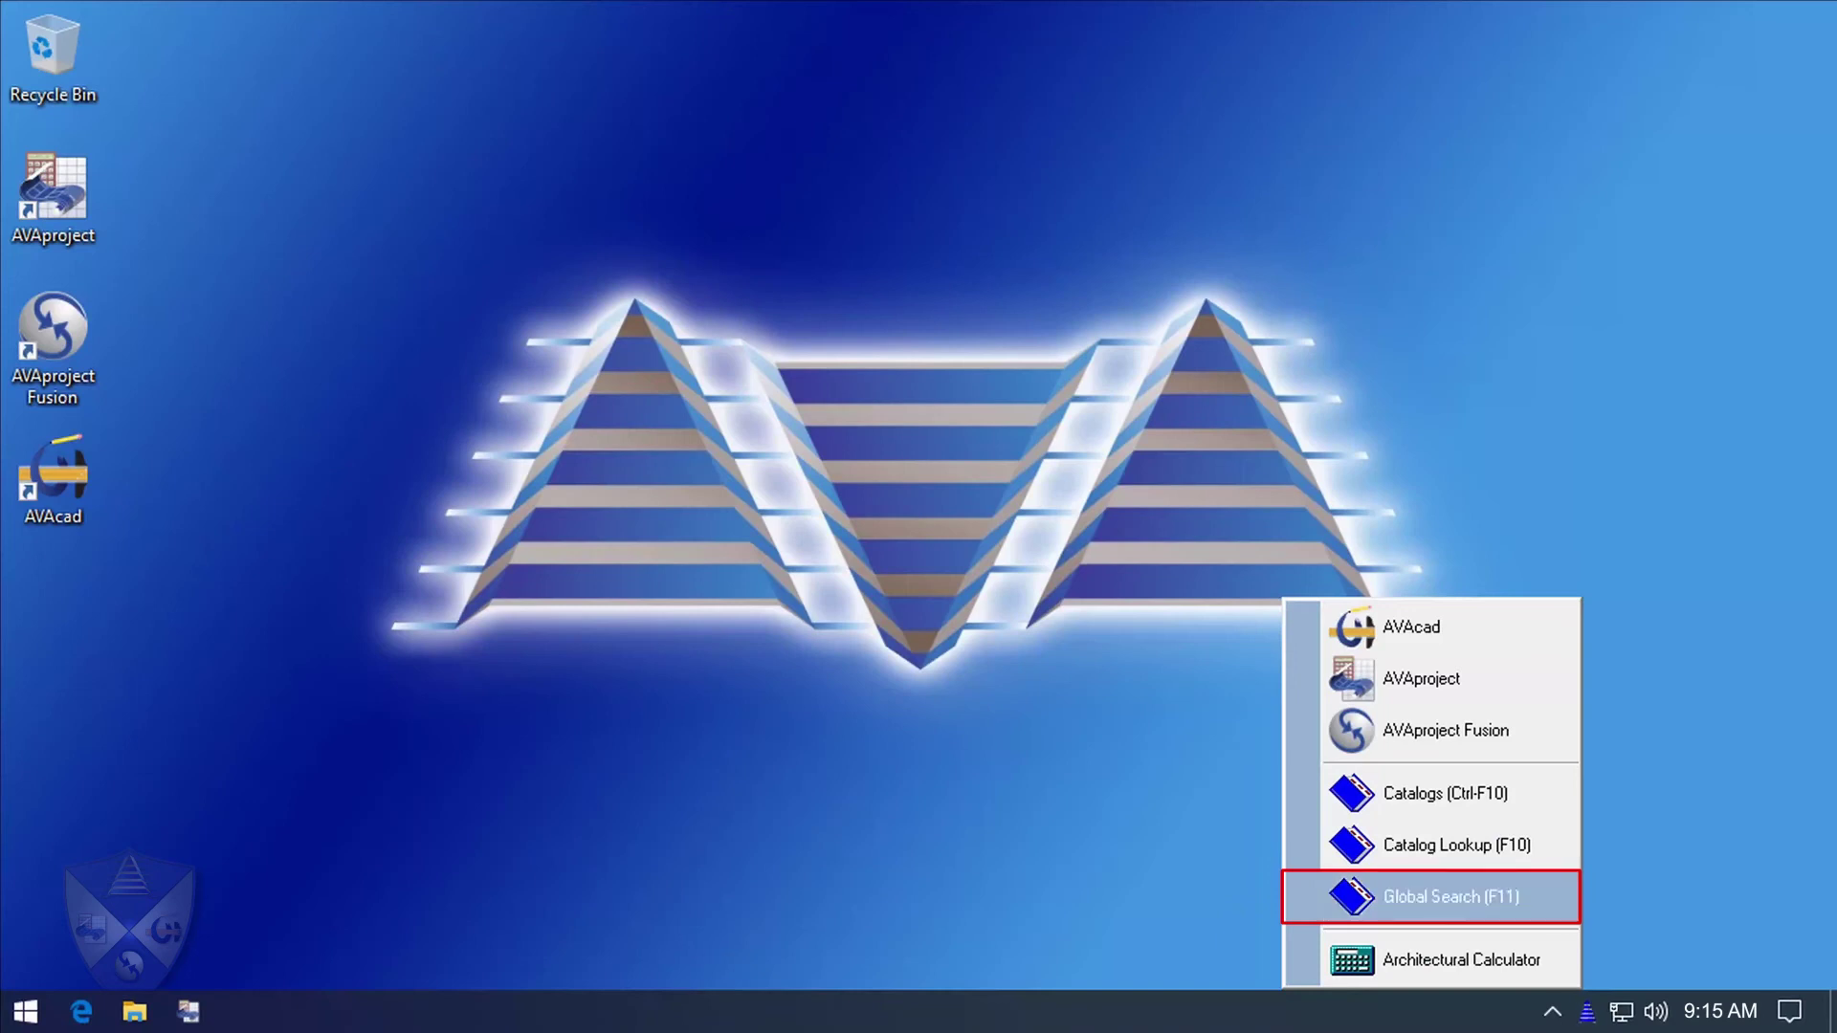
{"action": "left_click", "coordinate": [1430, 897]}
{"action": "type", "text": "as"}
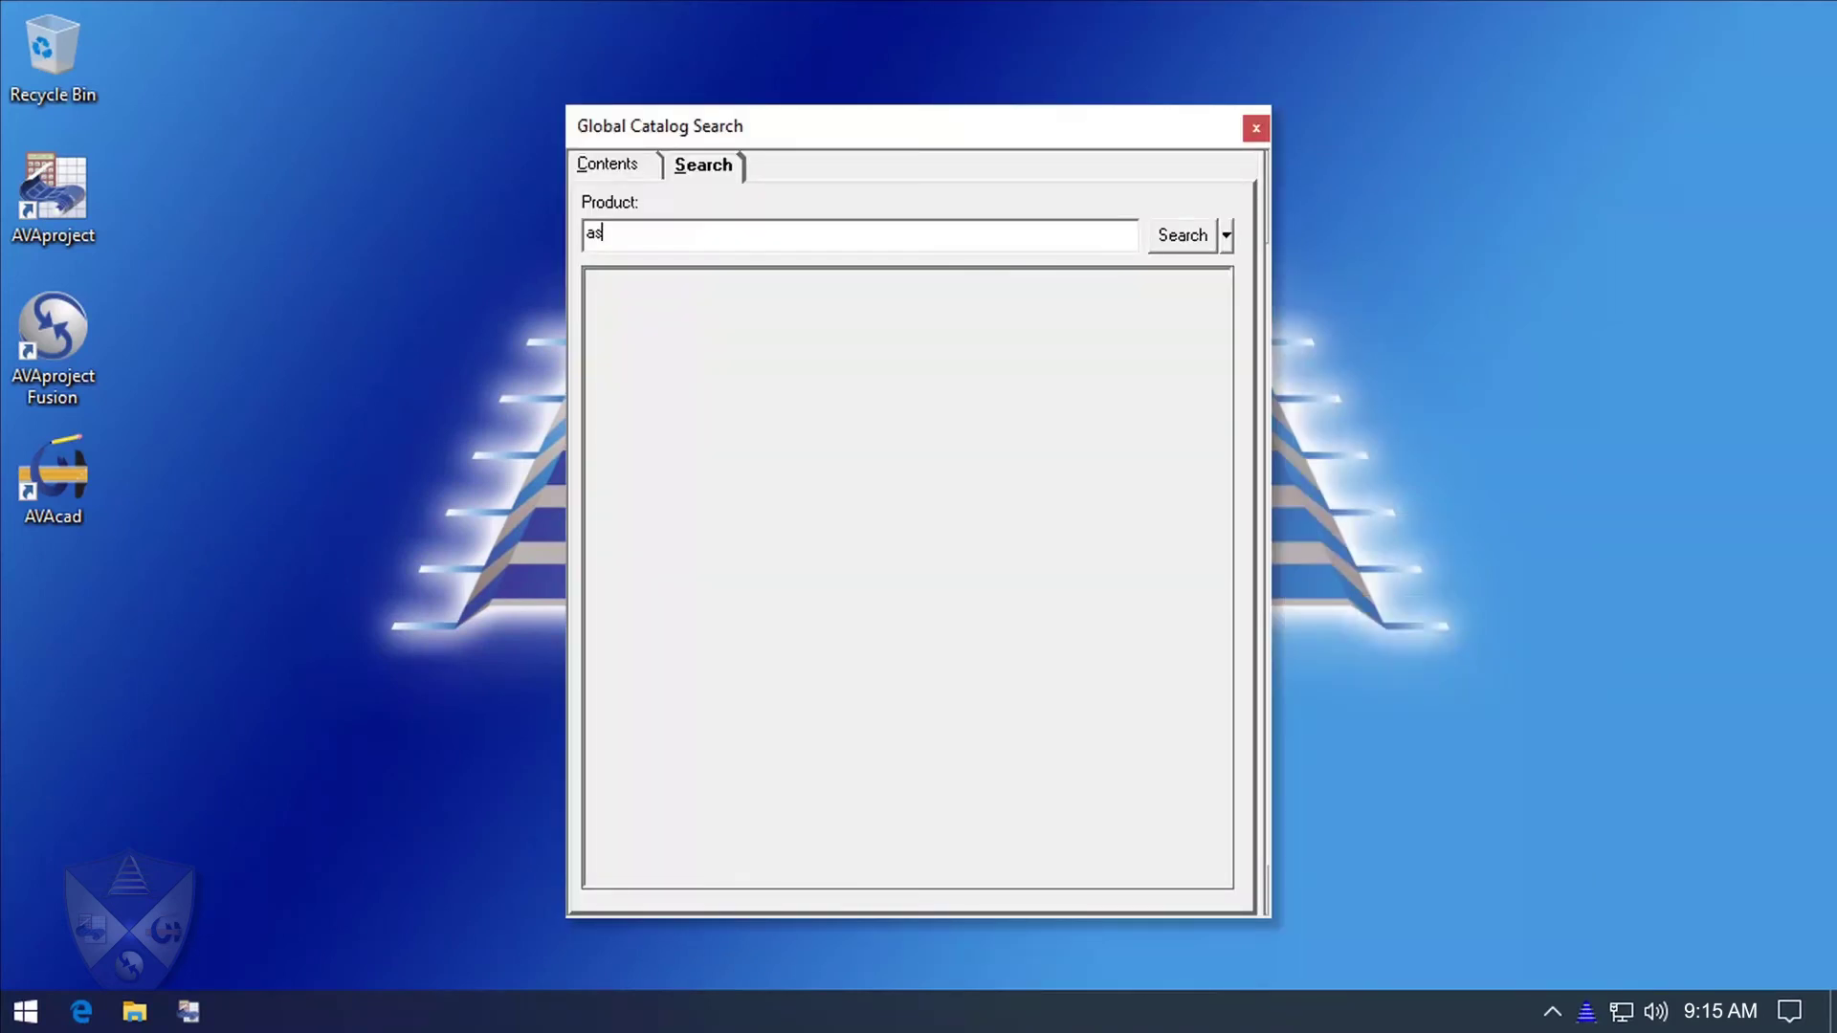
Step: Search all catalogs and select the HES 1006CAS strike kit with the 630 finish
{"action": "key", "text": "Return"}
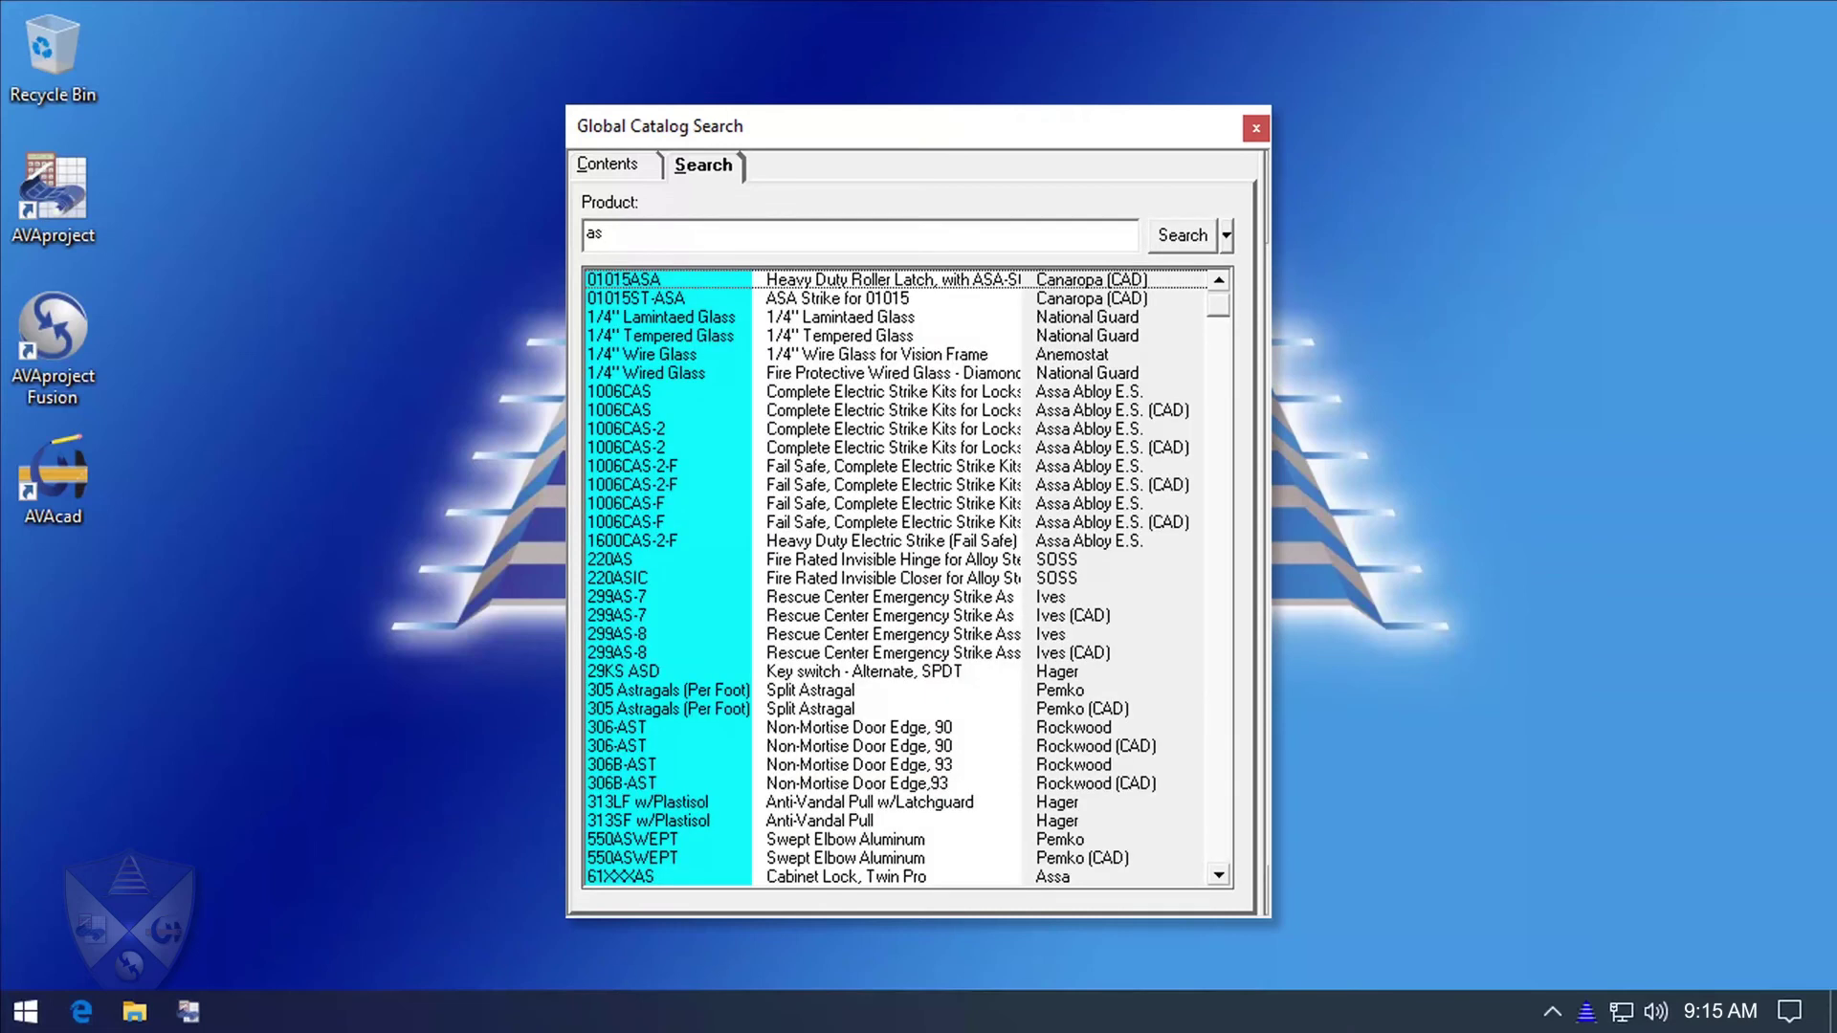
{"action": "left_click", "coordinate": [890, 393]}
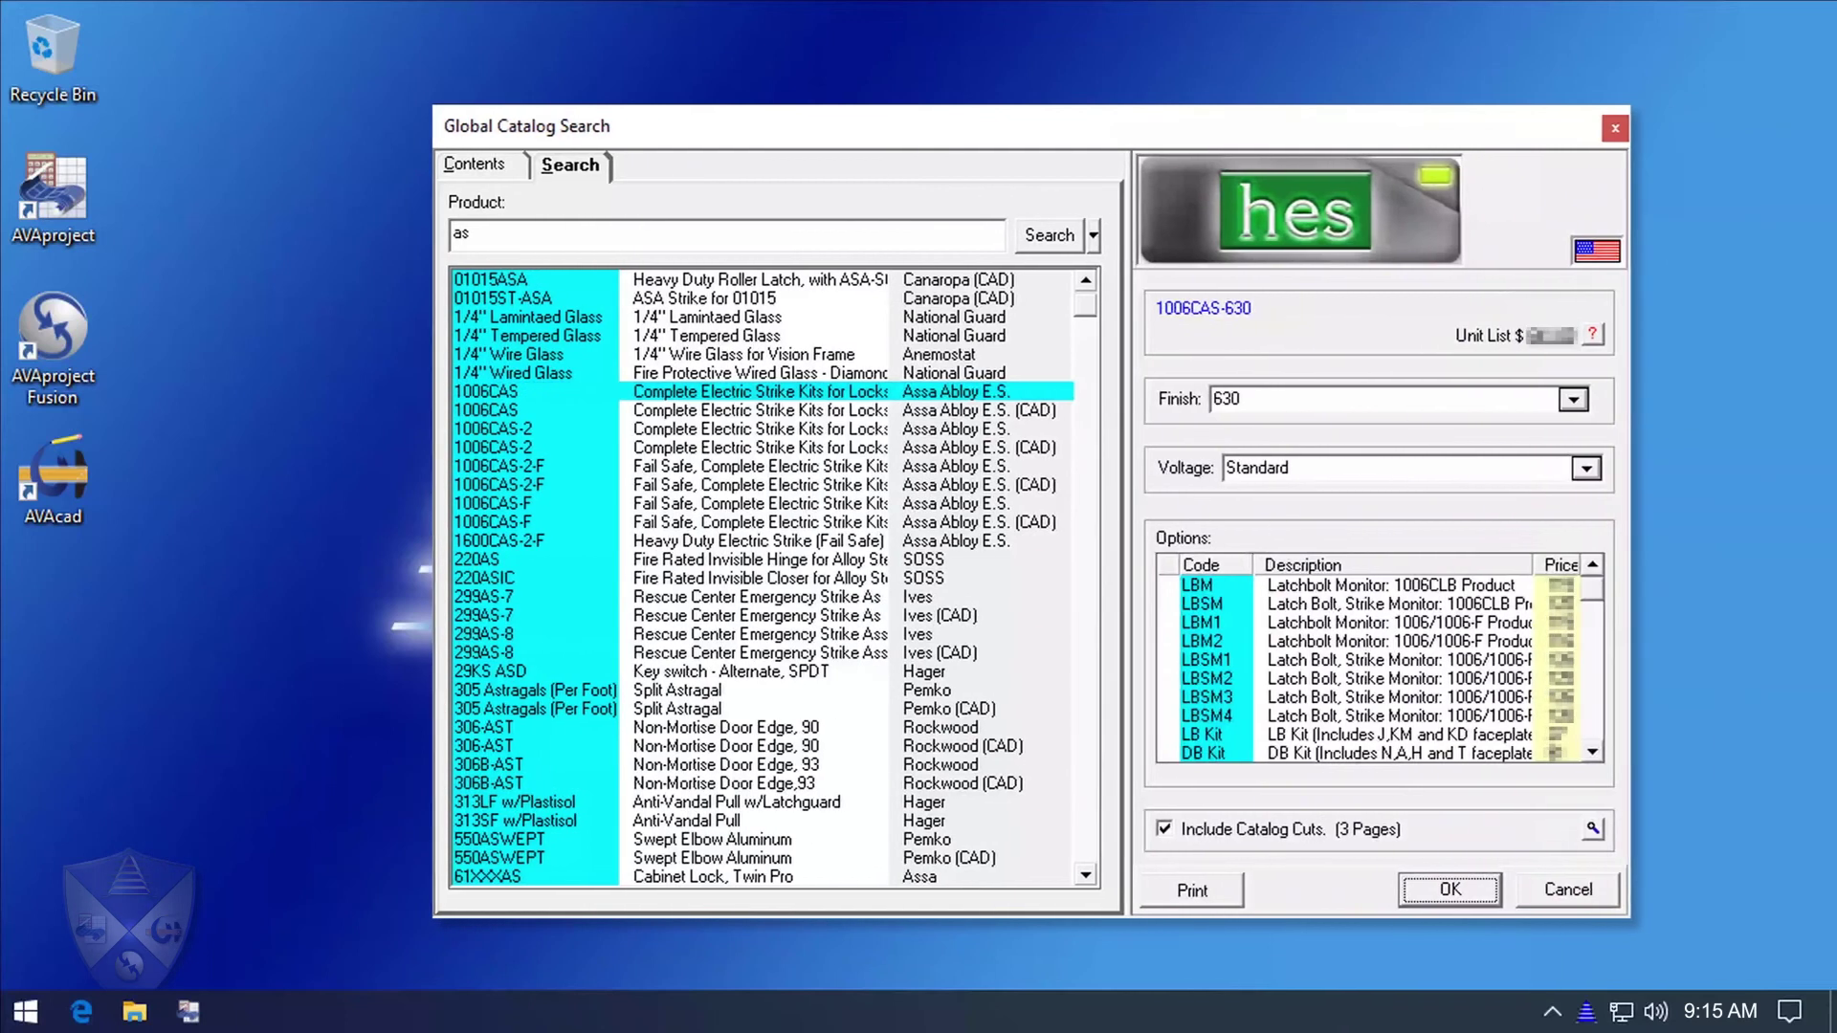
{"action": "left_click", "coordinate": [1462, 399]}
{"action": "left_click", "coordinate": [1278, 427]}
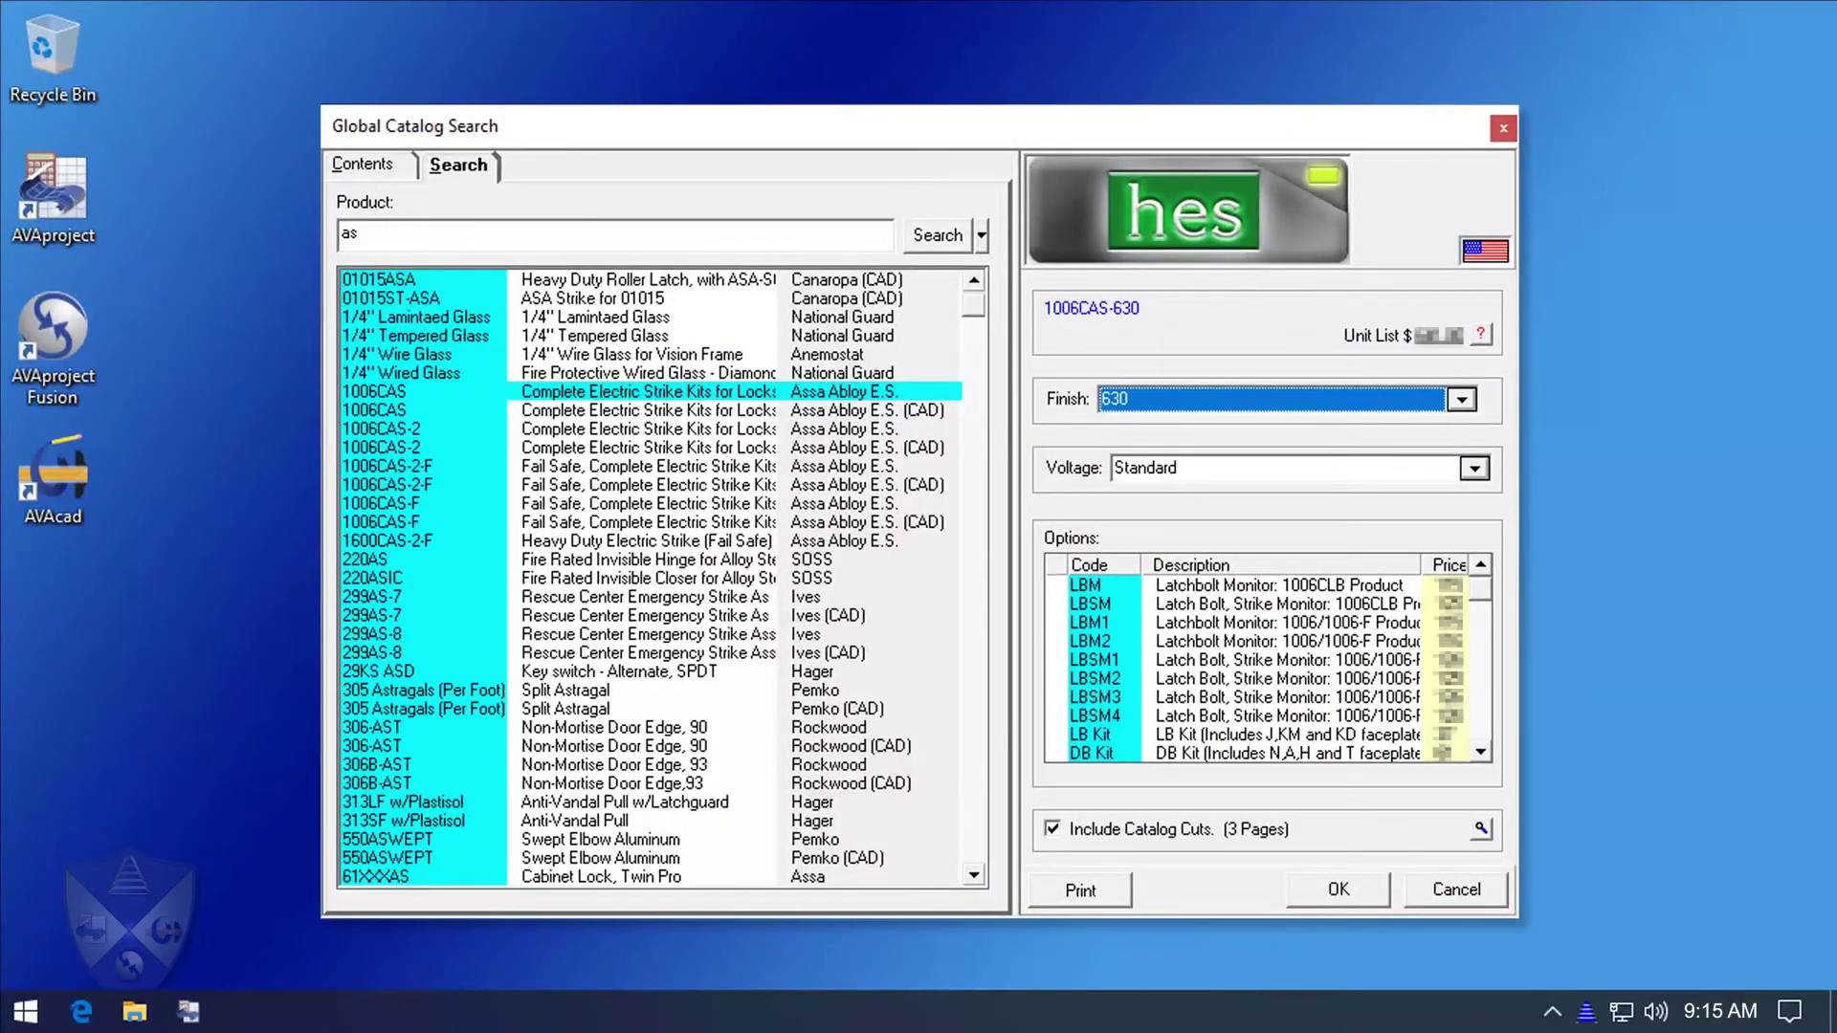
Step: Set the voltage to 12 Volts DC, add the LBM2 option, and preview the catalog cuts
{"action": "left_click", "coordinate": [1474, 469]}
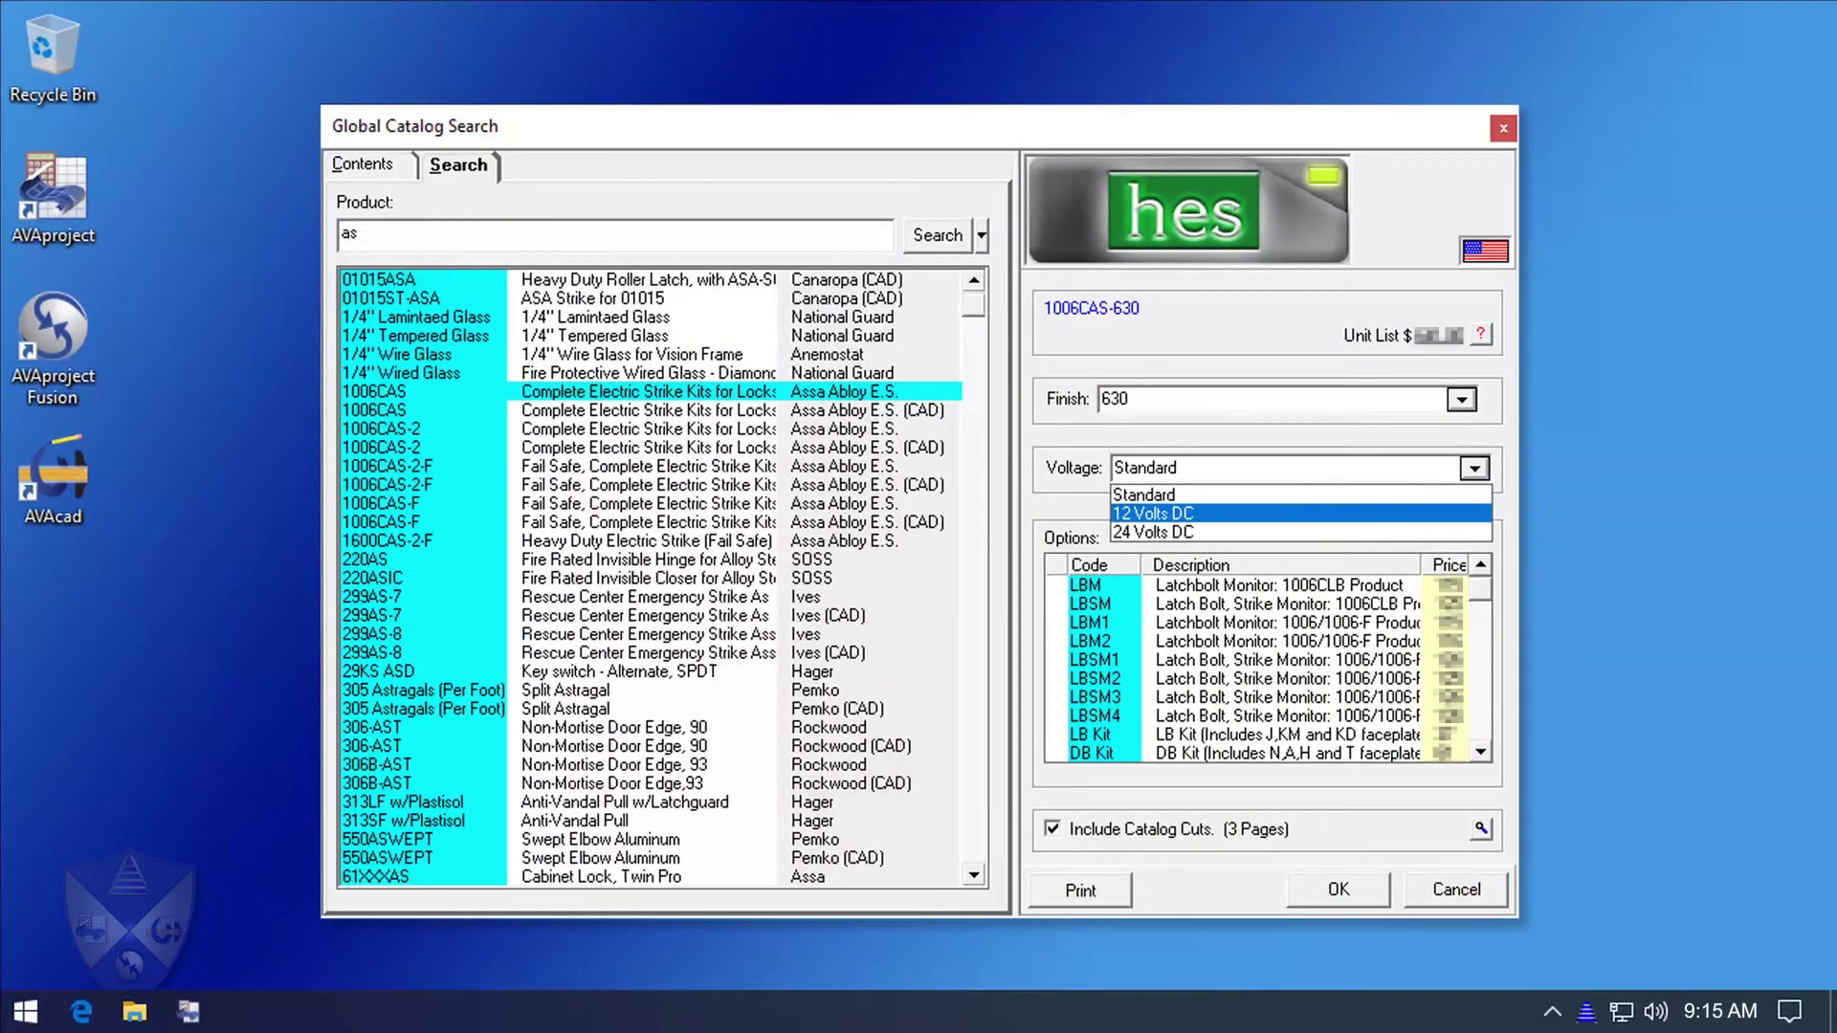
{"action": "left_click", "coordinate": [1299, 512]}
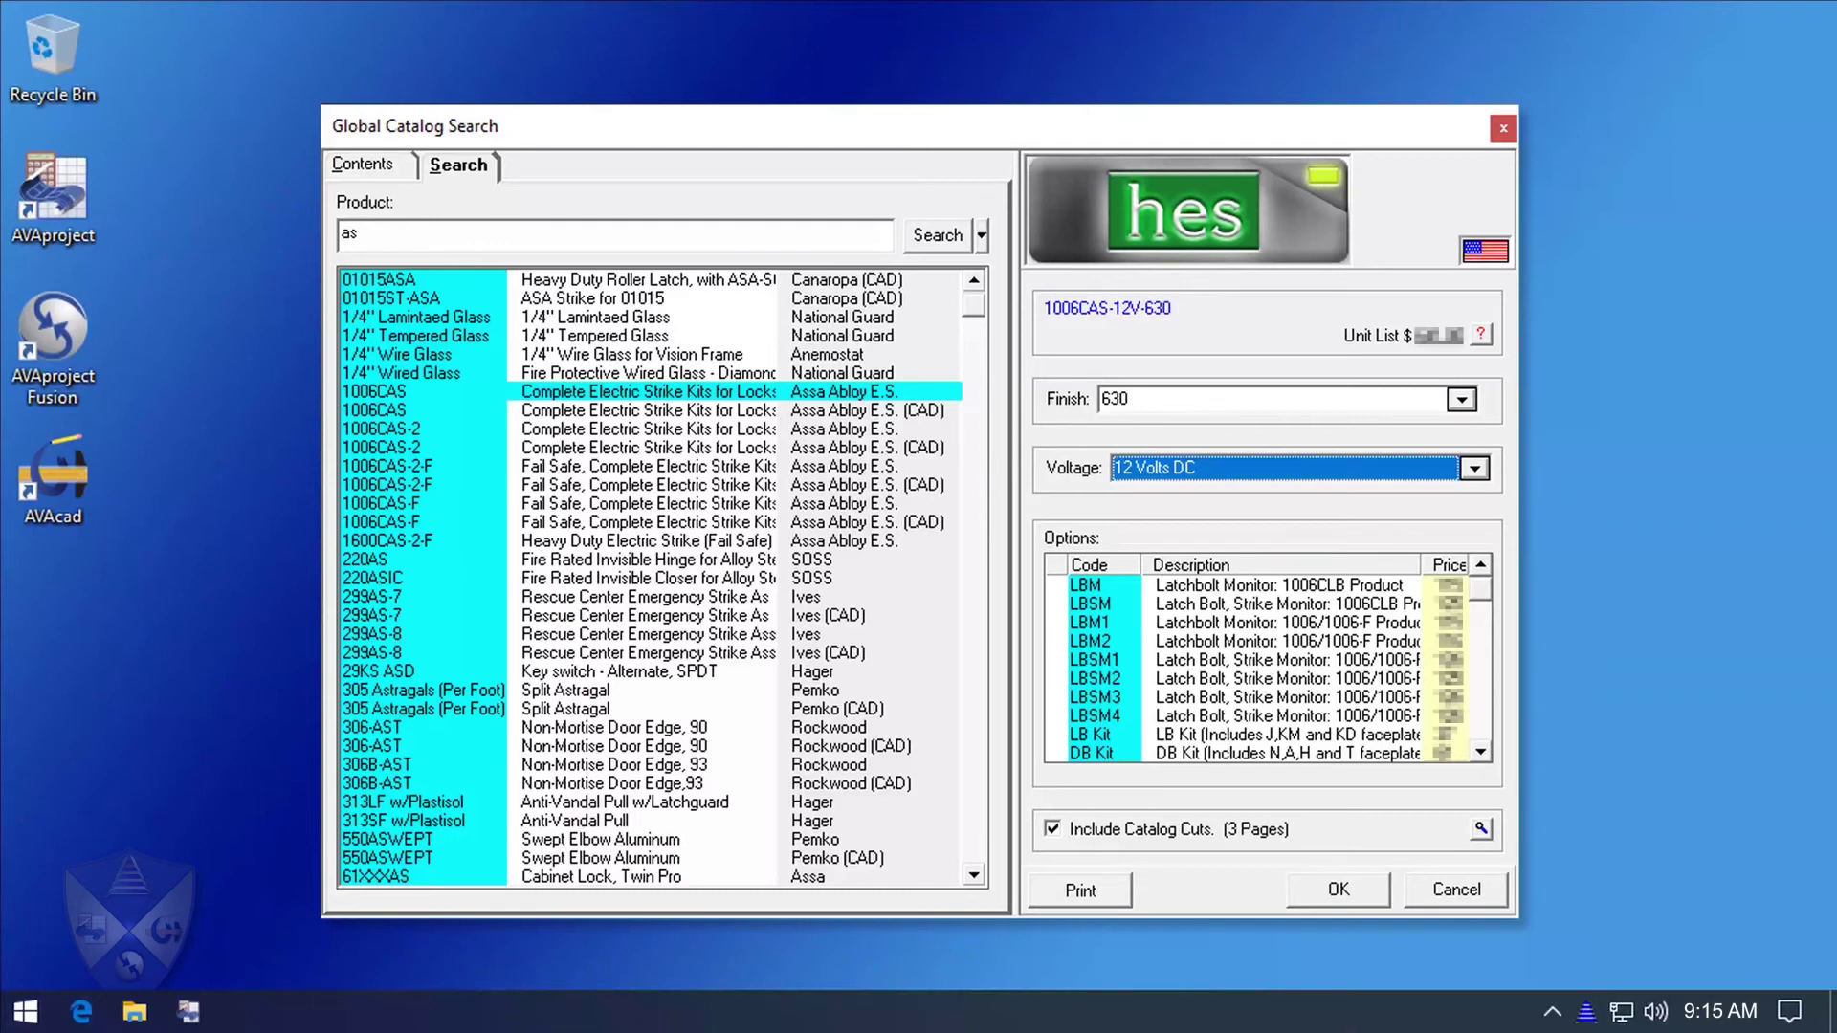
{"action": "left_click", "coordinate": [1057, 642]}
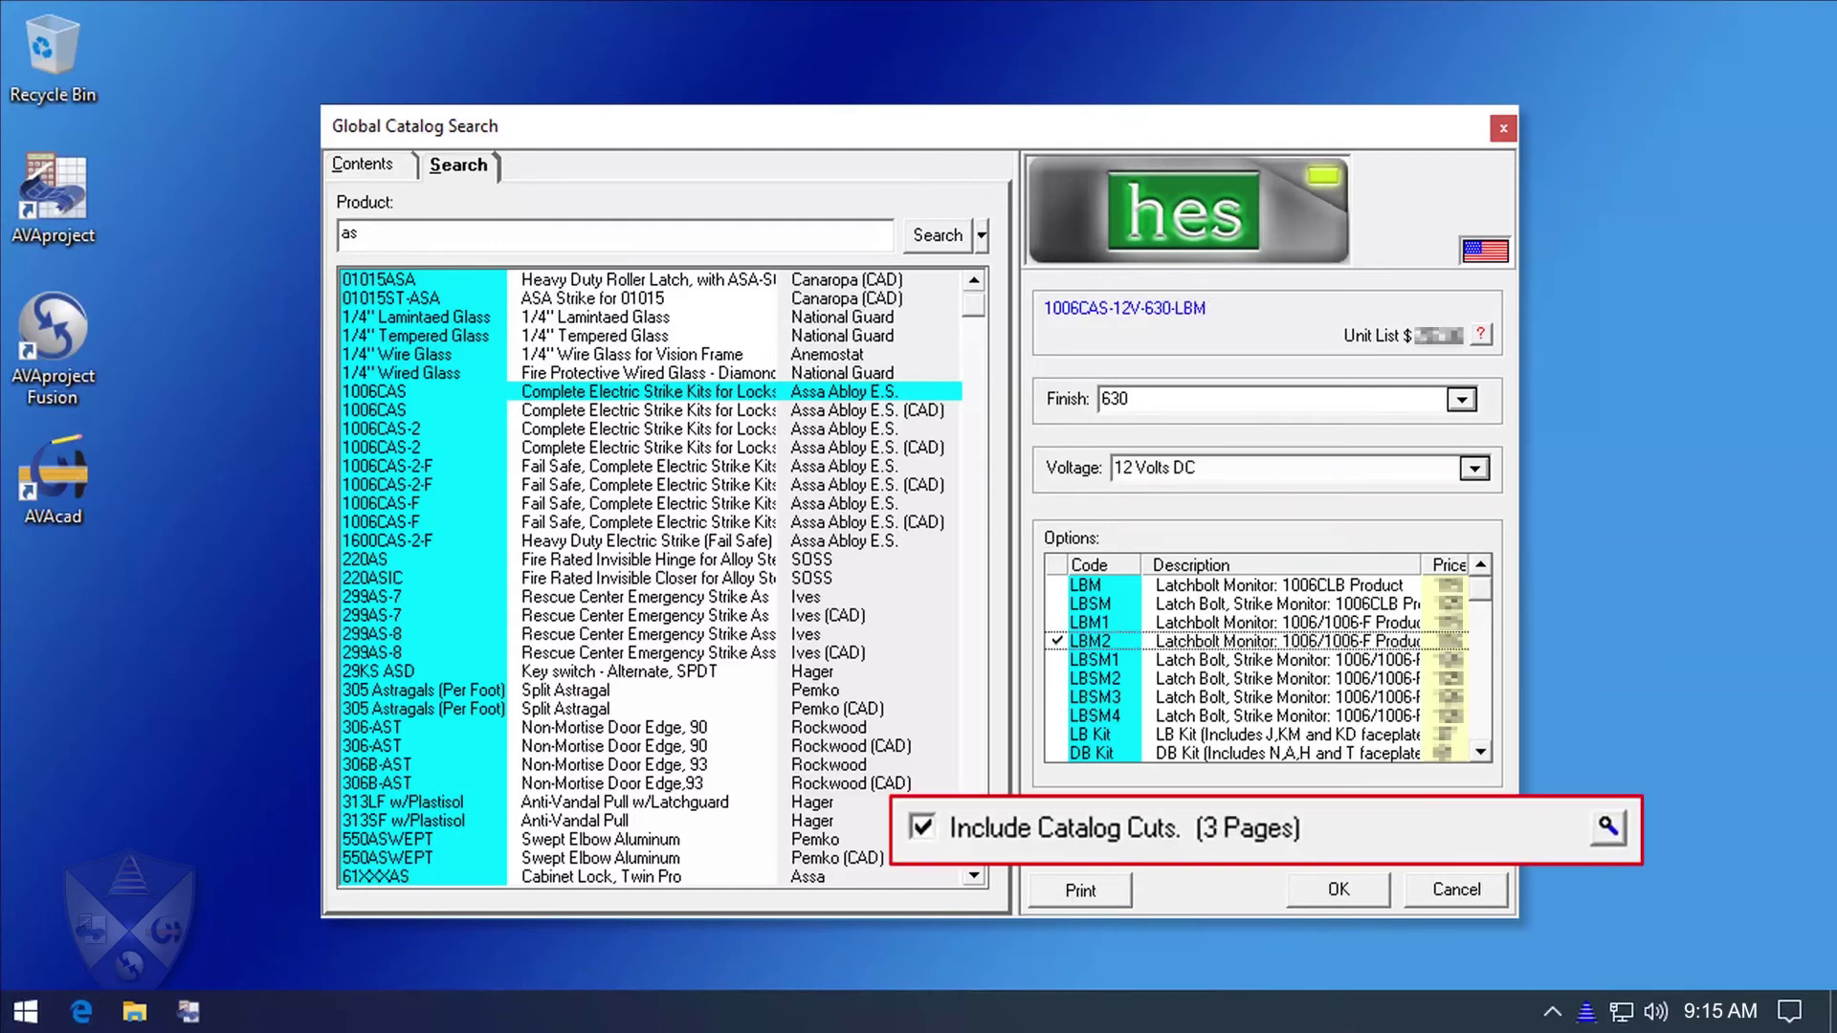
{"action": "left_click", "coordinate": [1504, 828]}
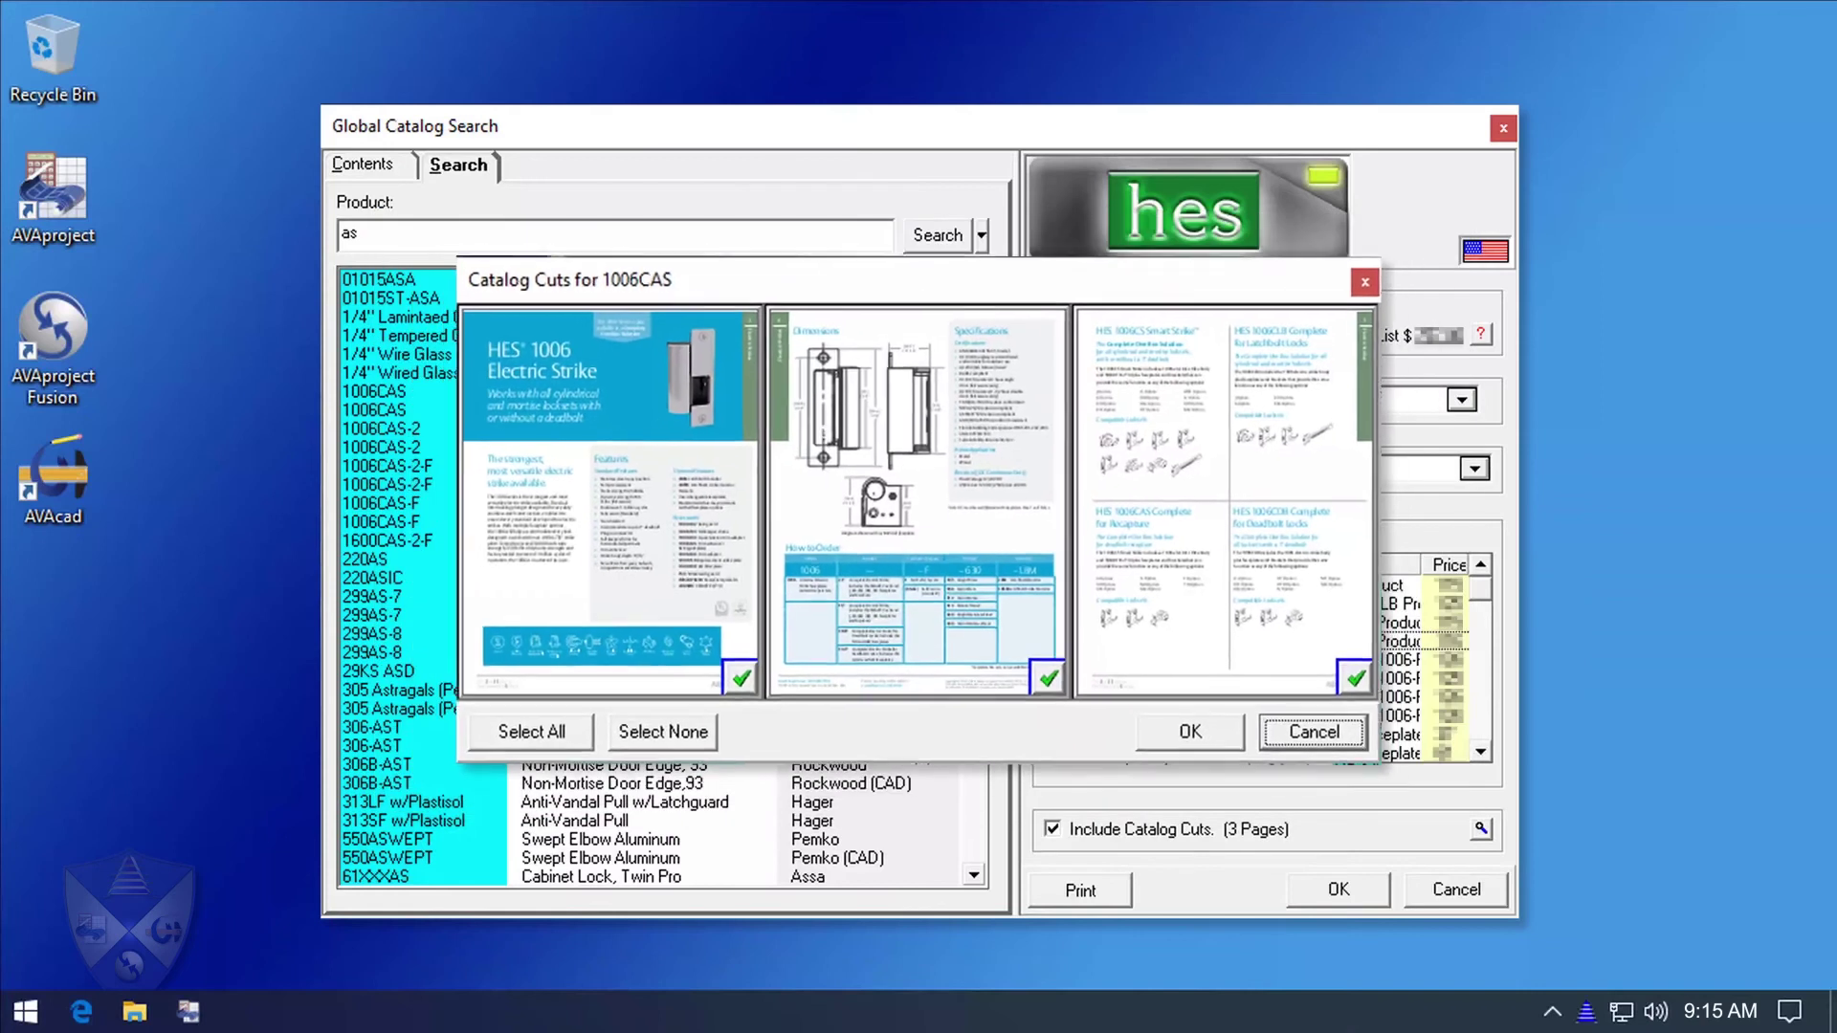
{"action": "key", "text": "Return"}
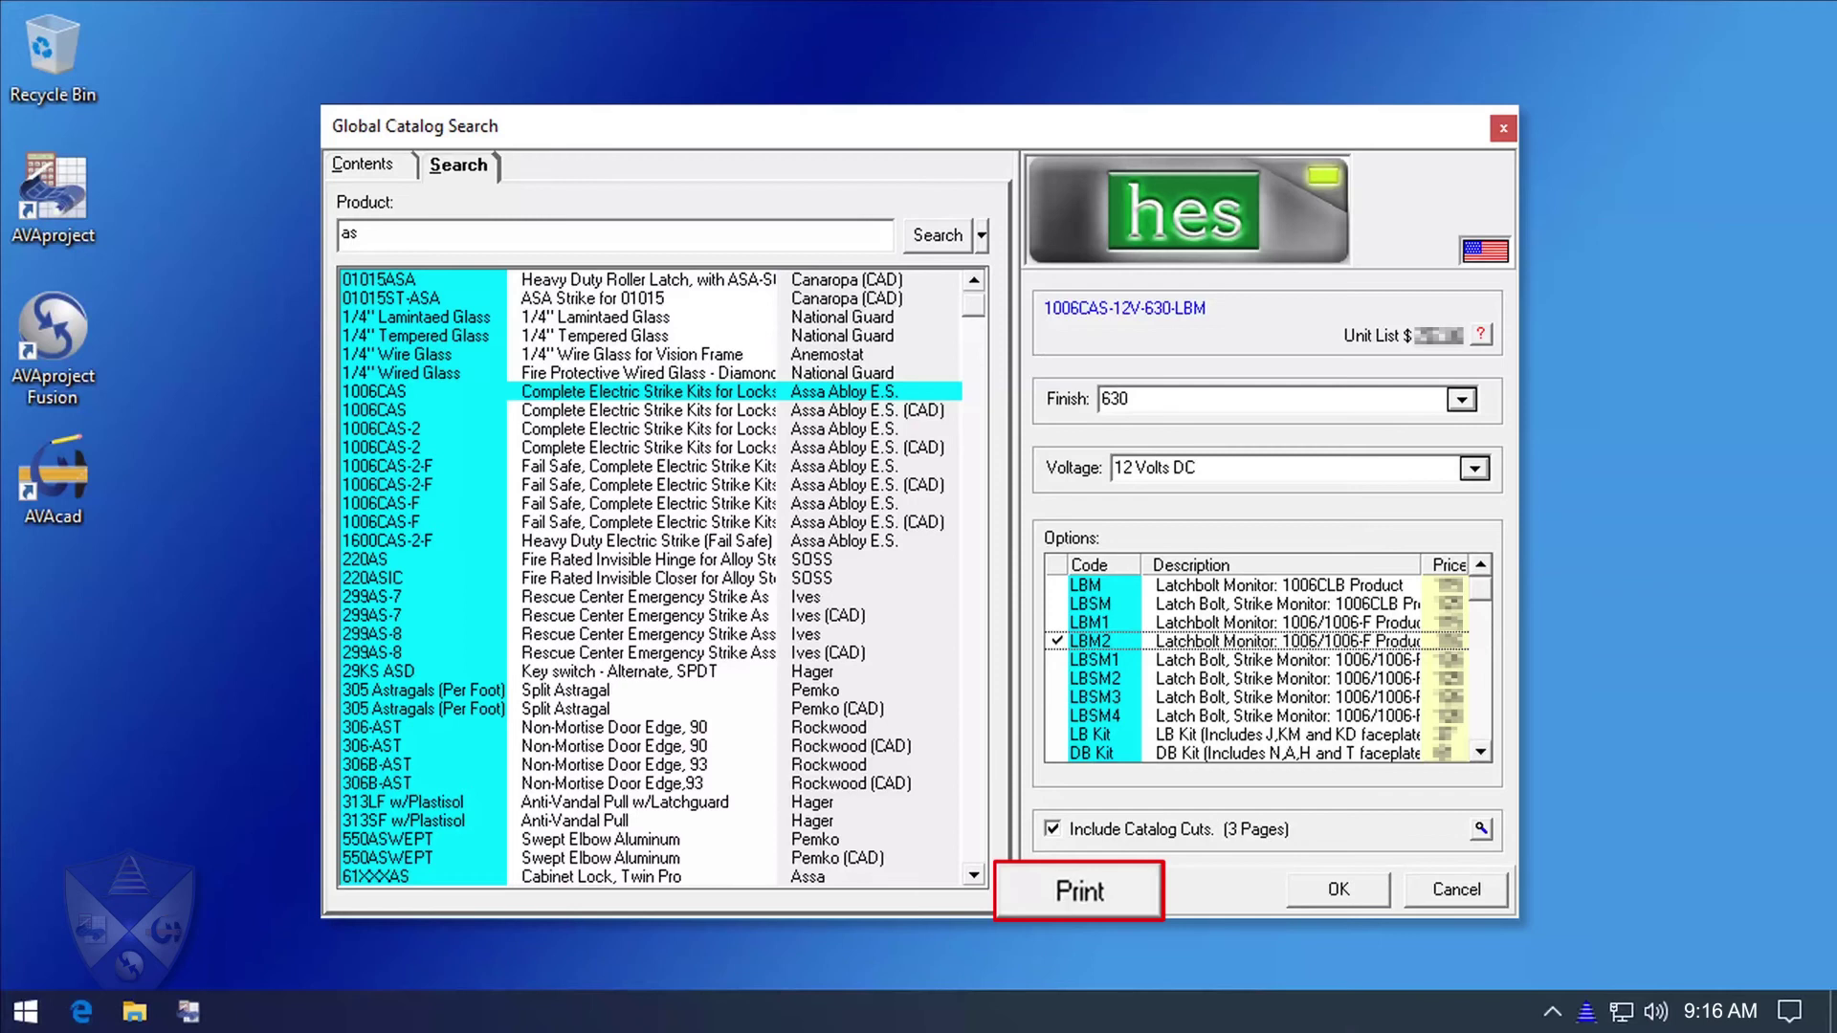
{"action": "left_click", "coordinate": [1080, 891]}
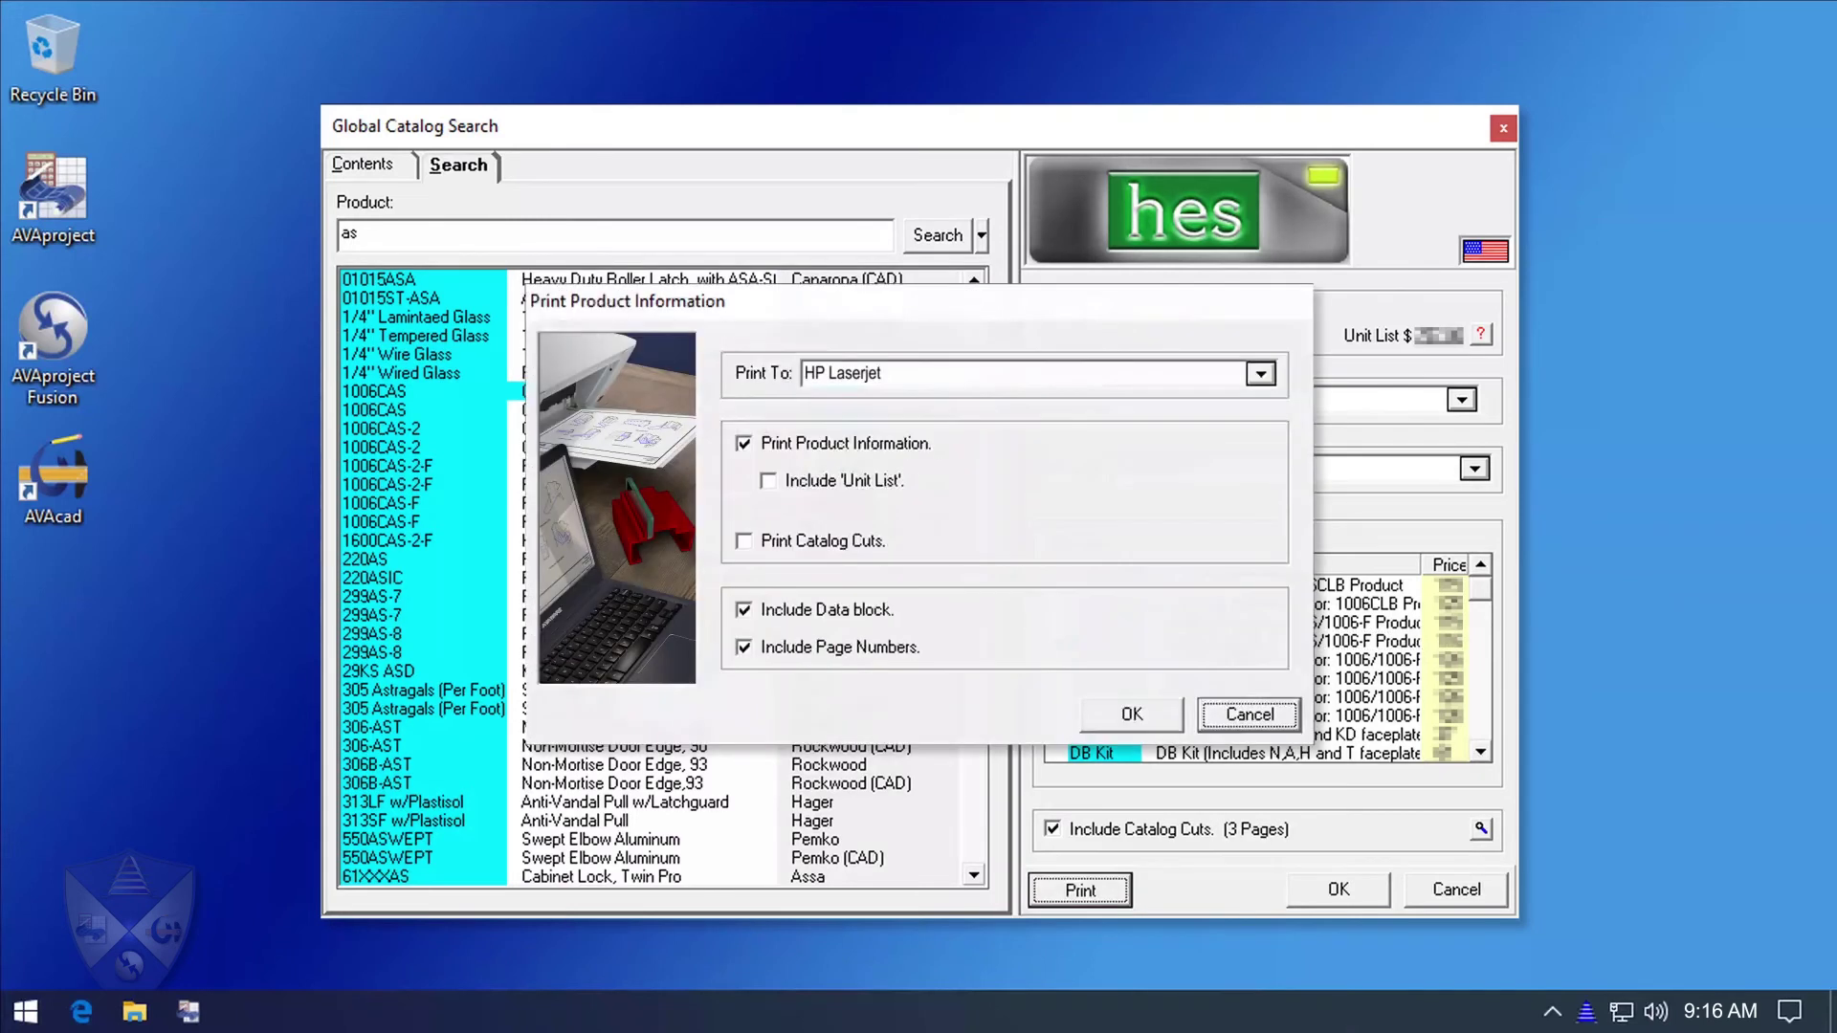